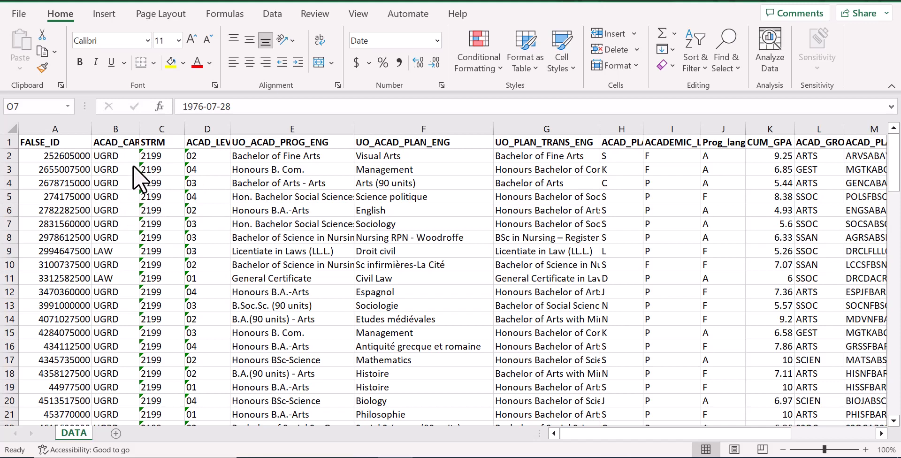
# - Freeze the header row and the FALSE_ID column so both stay visible while scrolling the DATA sheet
pyautogui.scroll(-4, 201, 253)
pyautogui.scroll(4, 203, 253)
pyautogui.scroll(-6, 233, 258)
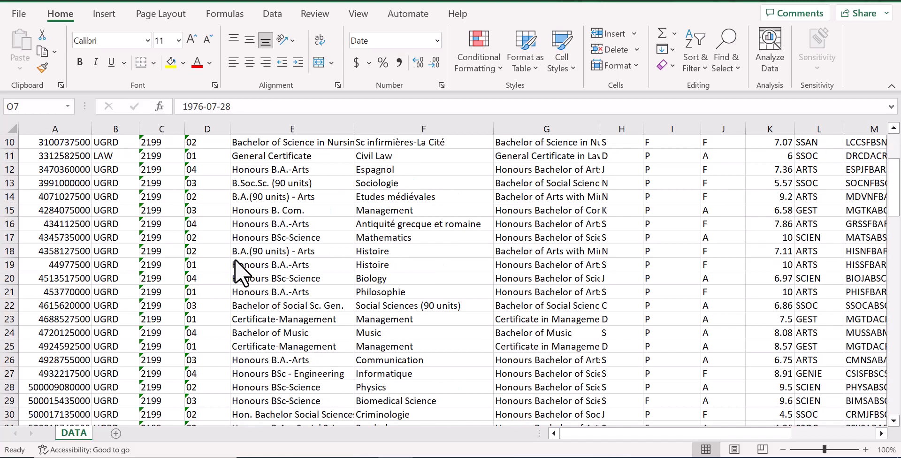
pyautogui.scroll(6, 234, 261)
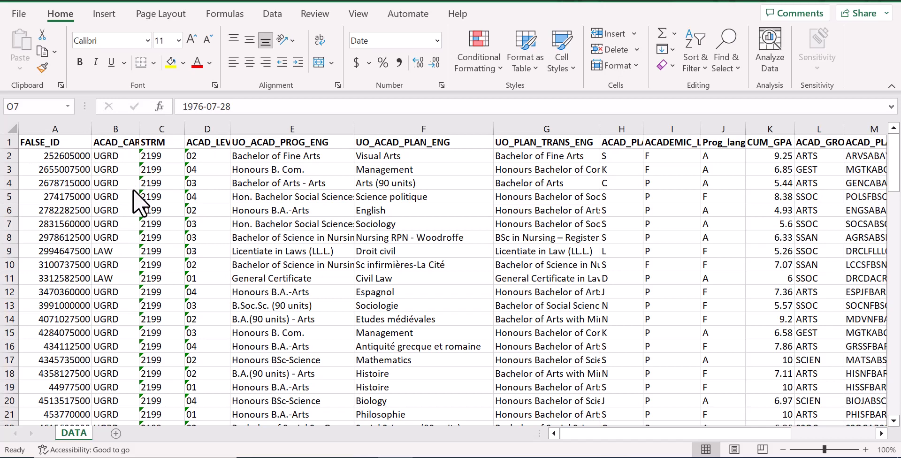
pyautogui.click(114, 156)
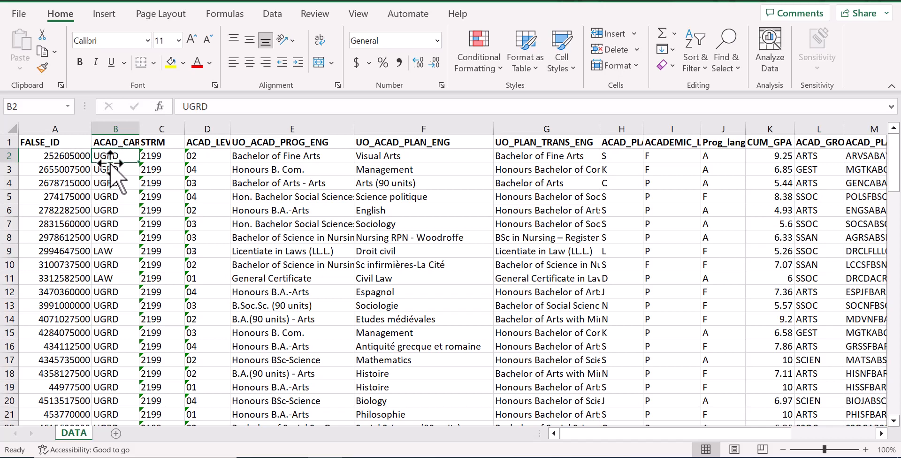
pyautogui.click(362, 15)
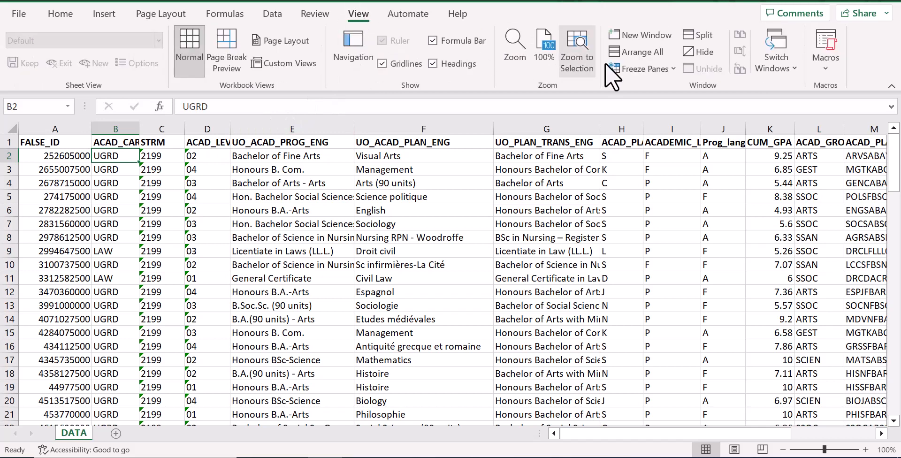
pyautogui.click(638, 67)
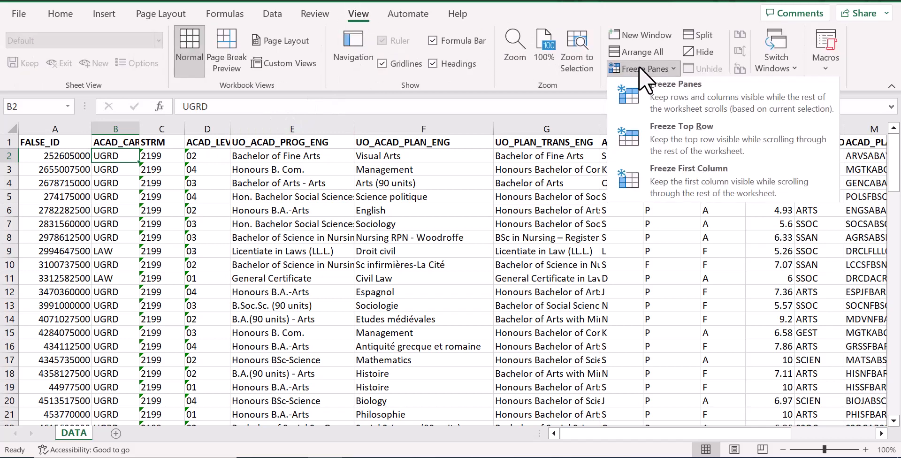
pyautogui.click(641, 99)
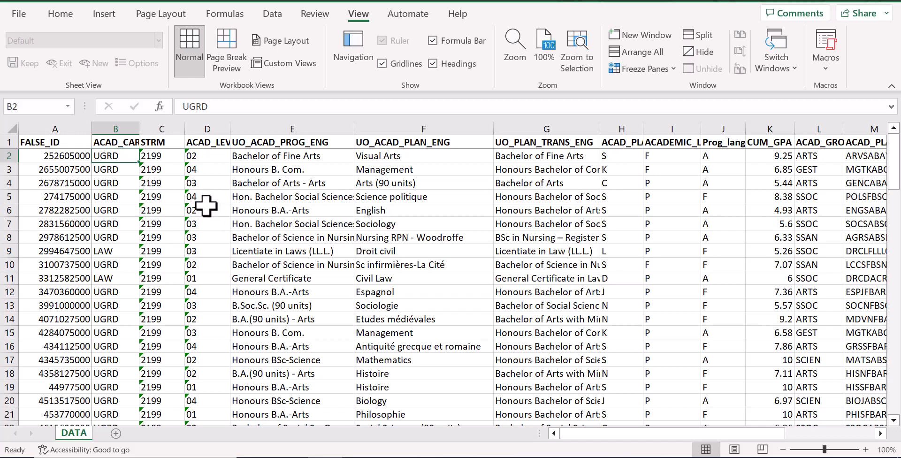
# - Sort the whole data table, including its headers, by CUM_GPA on cell values from largest to smallest
pyautogui.click(66, 143)
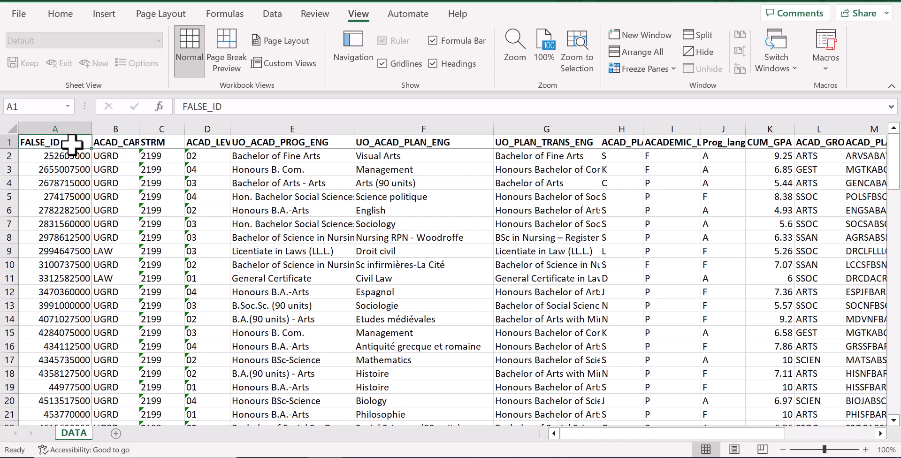
pyautogui.hotkey('ctrl', 'shift', 'Down')
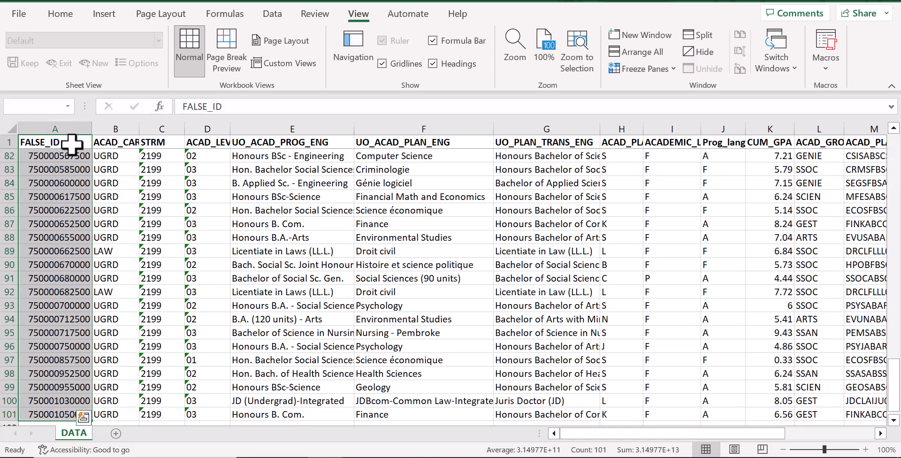
pyautogui.hotkey('ctrl', 'shift', 'Right')
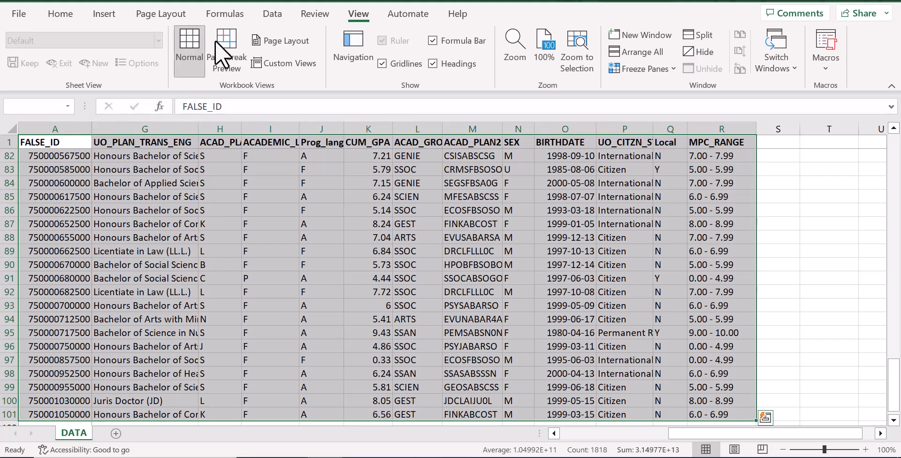
pyautogui.click(272, 14)
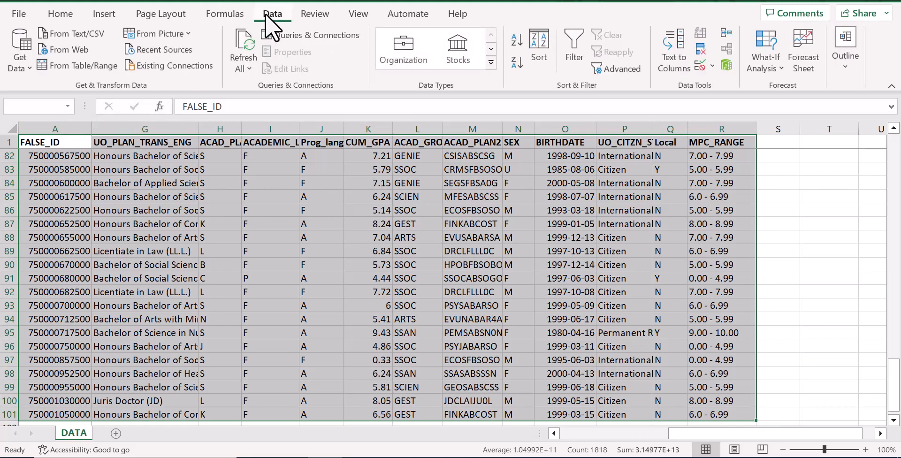
pyautogui.click(537, 52)
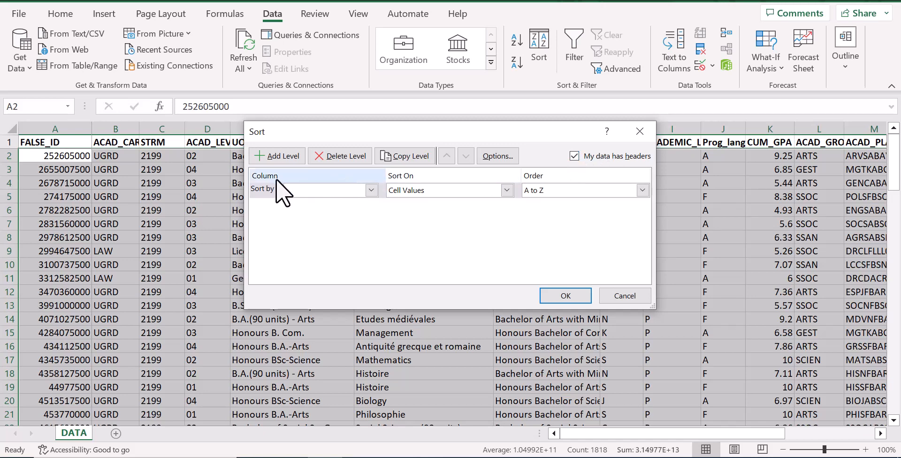
pyautogui.click(372, 190)
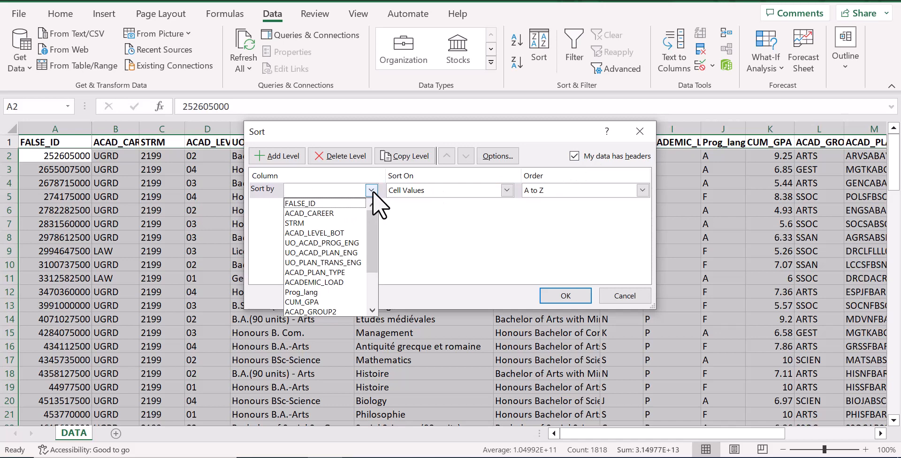
pyautogui.click(324, 302)
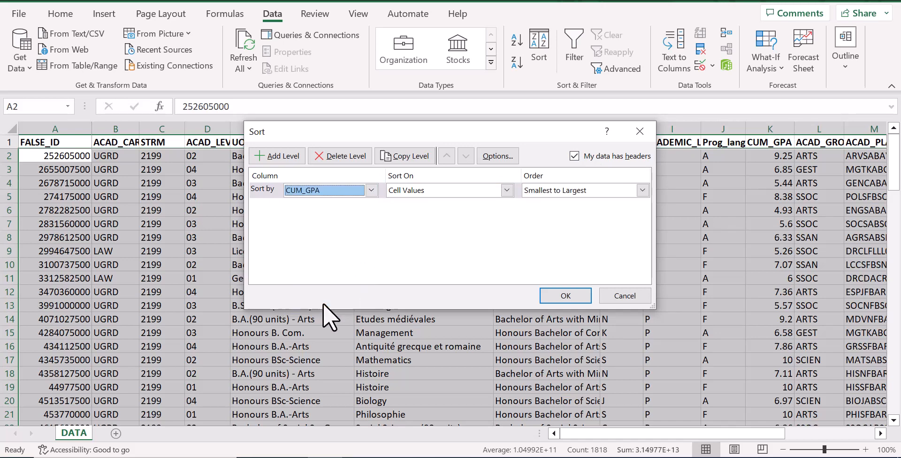
pyautogui.click(504, 190)
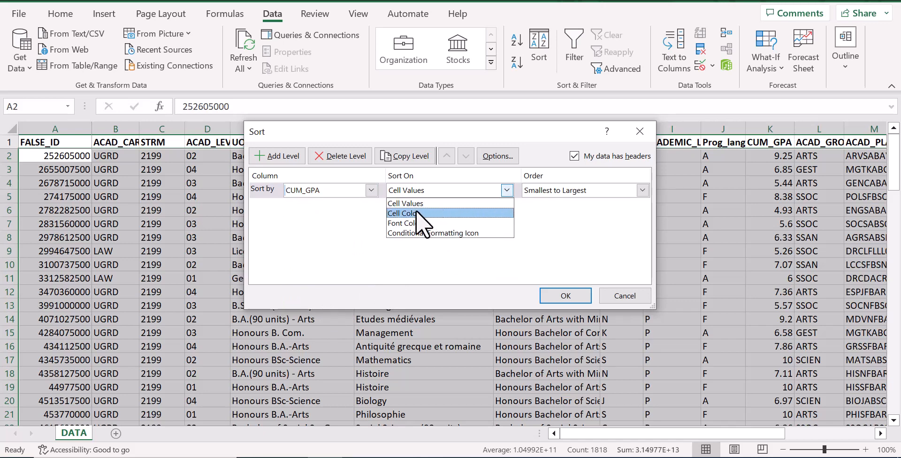
pyautogui.click(404, 205)
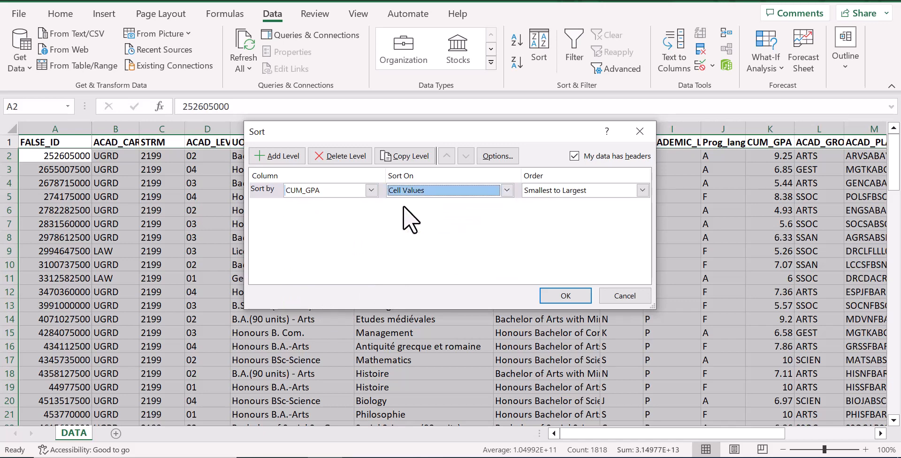
pyautogui.click(642, 190)
pyautogui.click(585, 212)
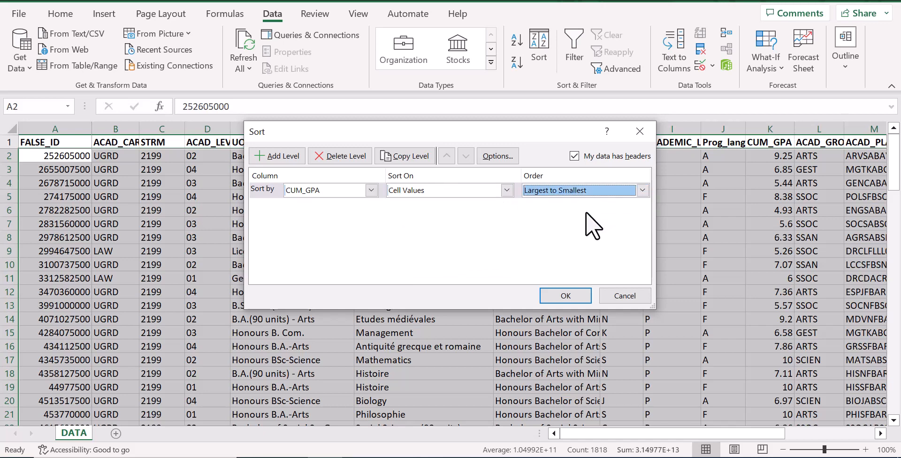
pyautogui.click(565, 295)
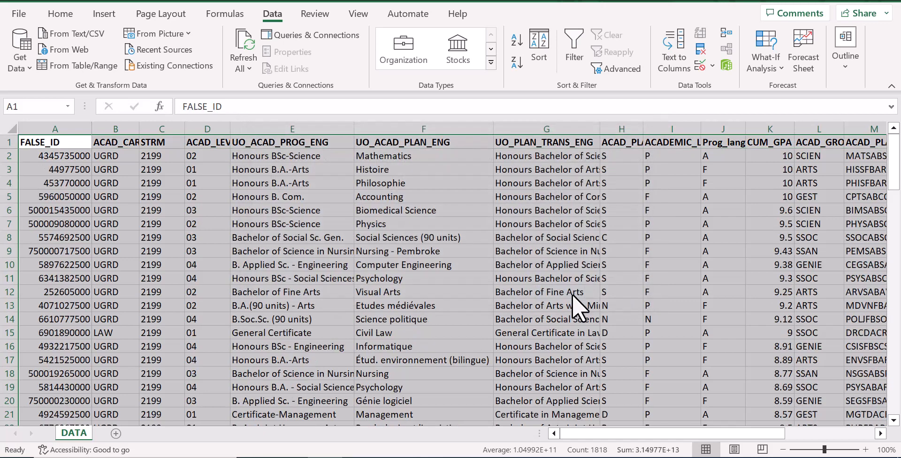
# - Format all CUM_GPA values in column K as numbers with two decimal places
pyautogui.click(768, 157)
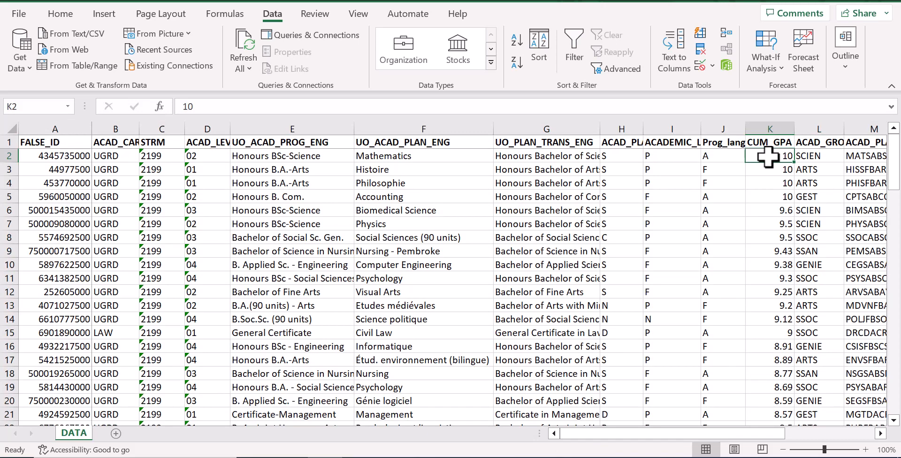
pyautogui.hotkey('ctrl', 'shift', 'Down')
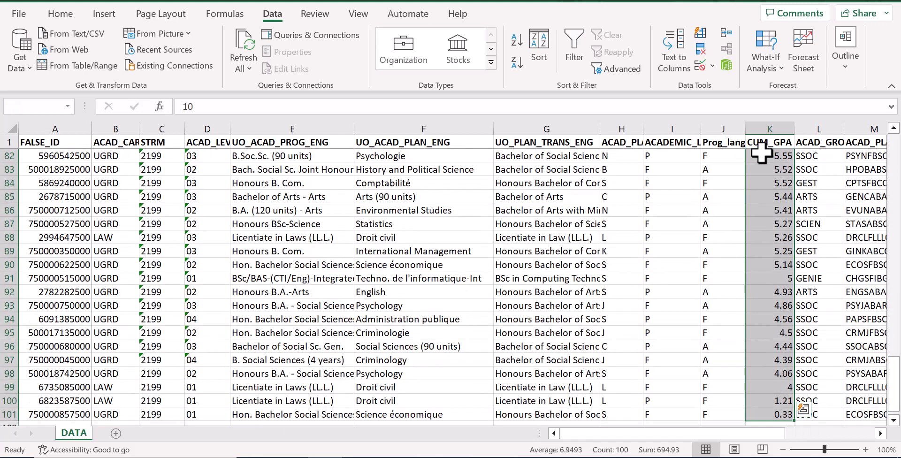
pyautogui.click(60, 15)
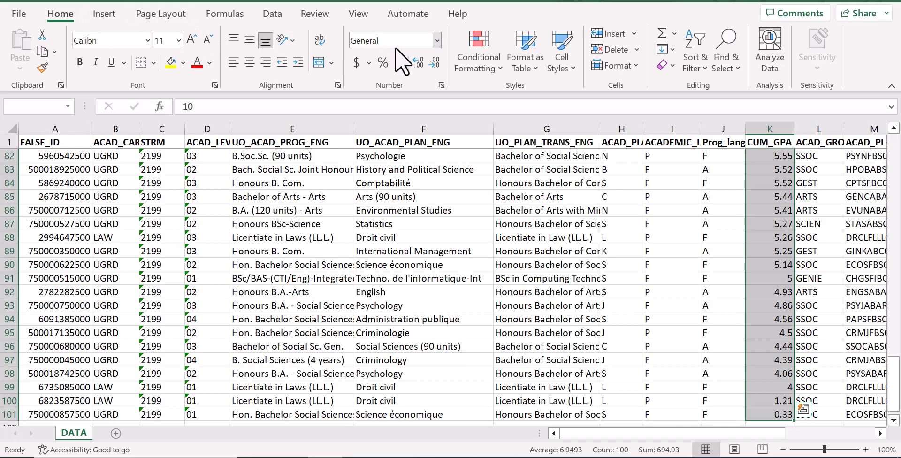
pyautogui.click(418, 62)
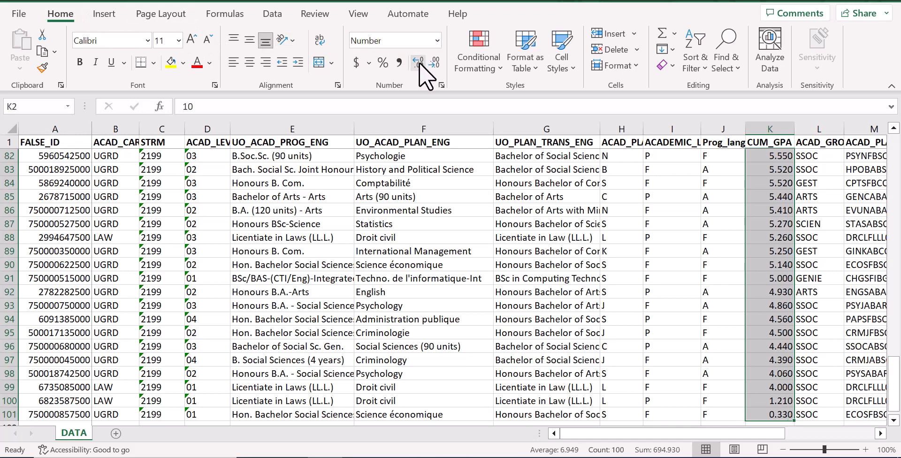
pyautogui.click(433, 62)
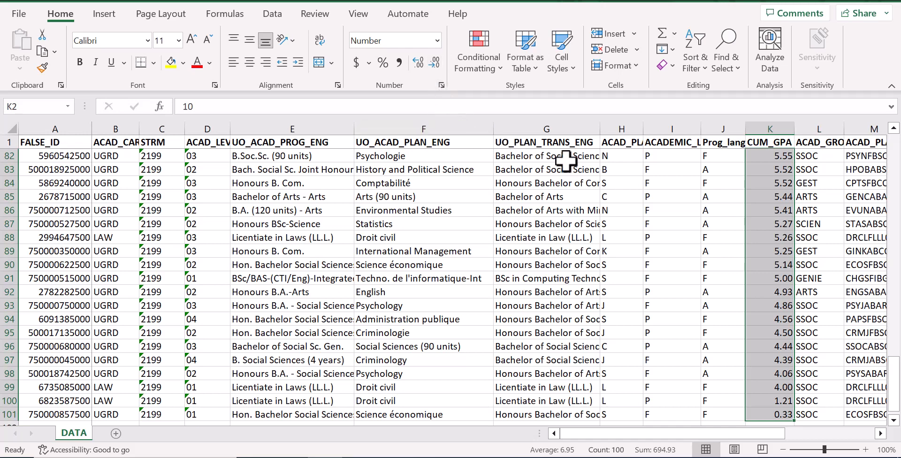
pyautogui.click(771, 182)
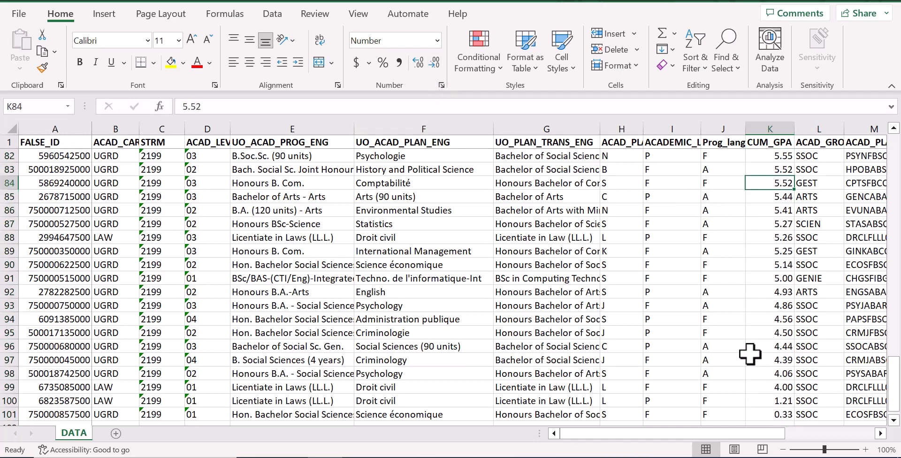
# - Fill the empty column S beside MPC_RANGE with gray as a divider from the data
pyautogui.moveTo(714, 434); pyautogui.dragTo(826, 433)
pyautogui.moveTo(687, 431); pyautogui.dragTo(759, 432)
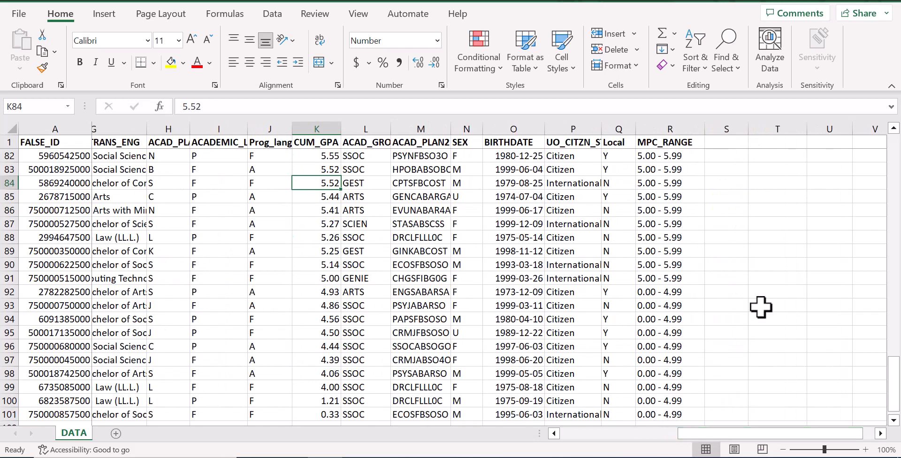
pyautogui.click(717, 125)
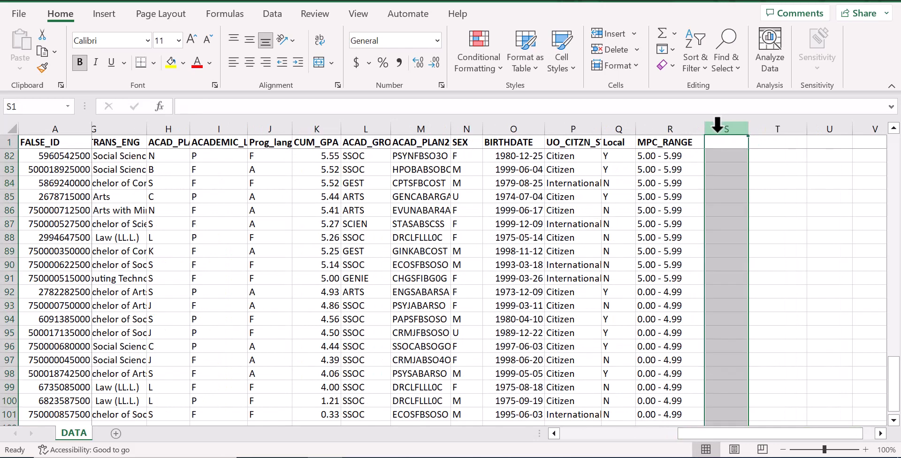
pyautogui.click(184, 63)
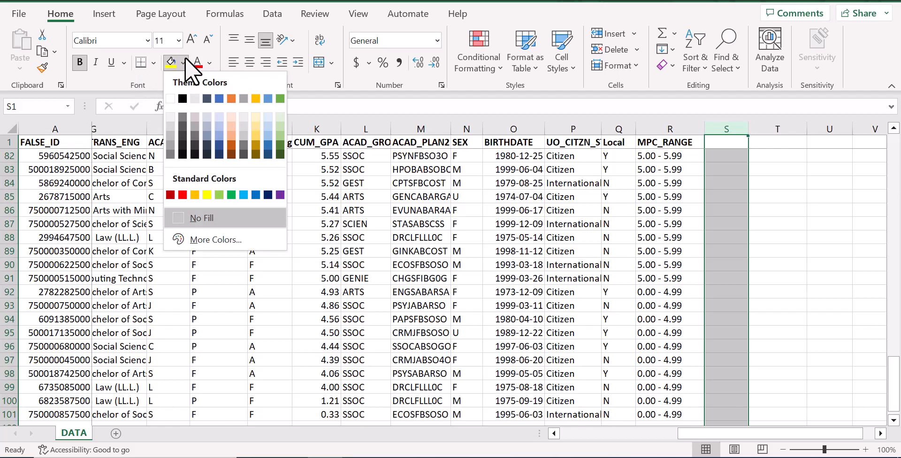
pyautogui.click(169, 136)
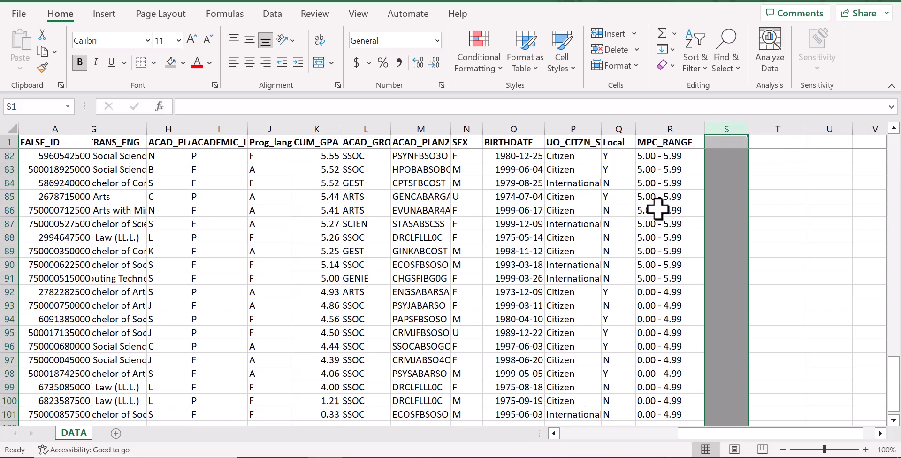
# - Enter the labels "Count records" in T2 and "Highest GPA" in T3
pyautogui.press('Right')
pyautogui.press('Down')
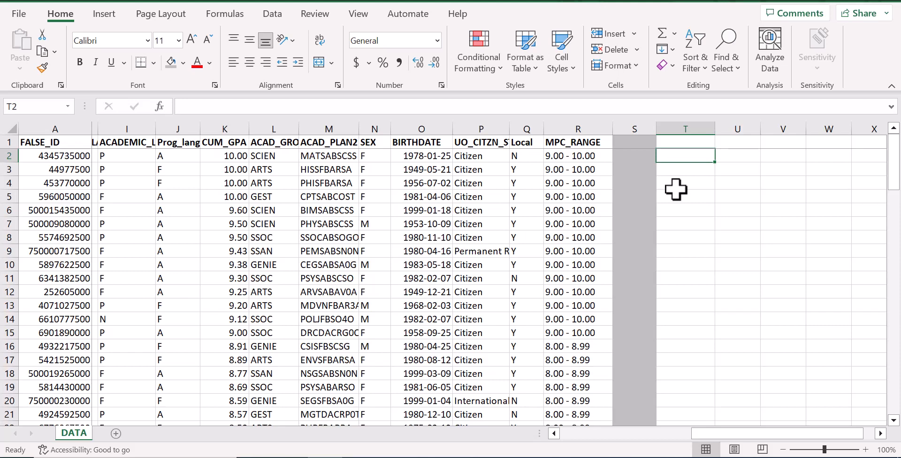
pyautogui.write('COunt ')
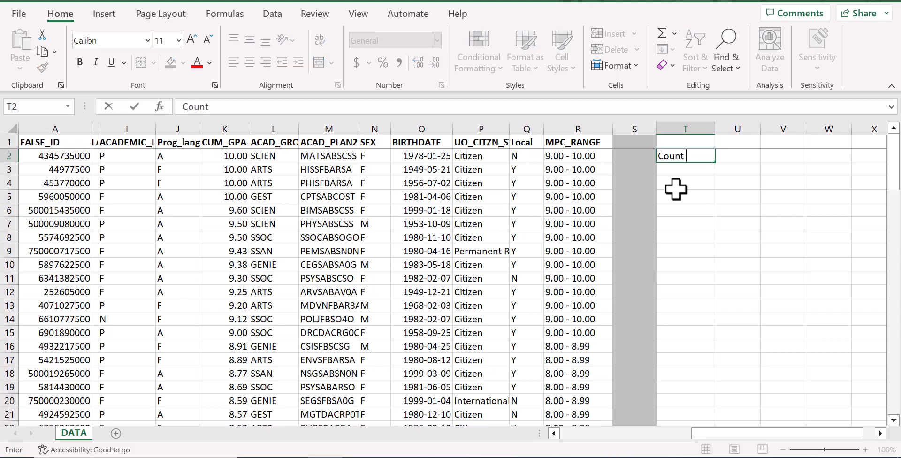
pyautogui.write('records')
pyautogui.press('Return')
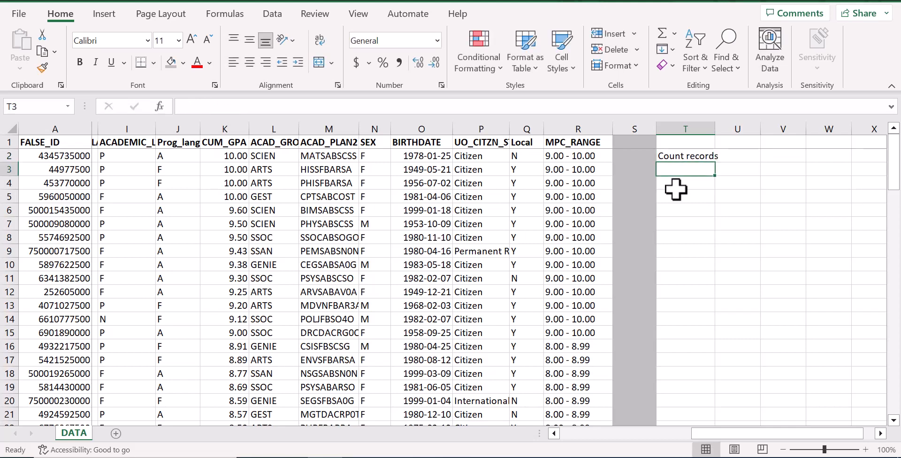
pyautogui.write('High')
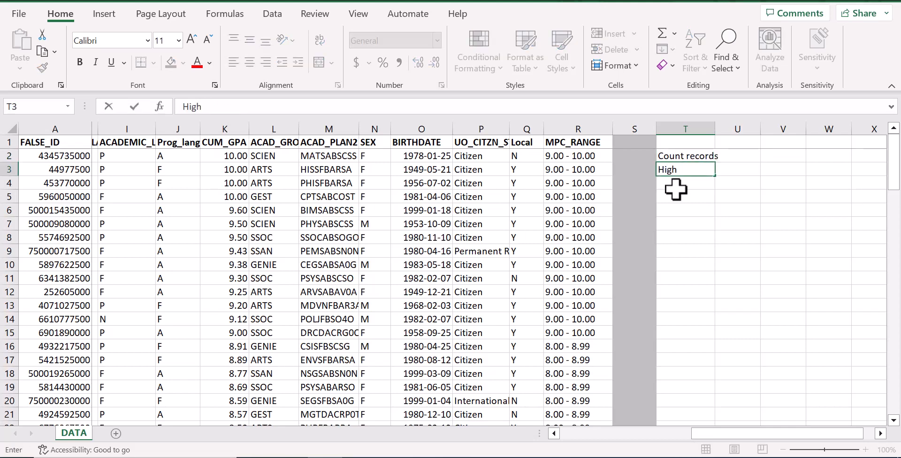
pyautogui.write('est GPA')
pyautogui.press('Return')
# - Enter the labels "Lowest GPA" in T4 and "Mean GPA" in T5
pyautogui.write('Lo')
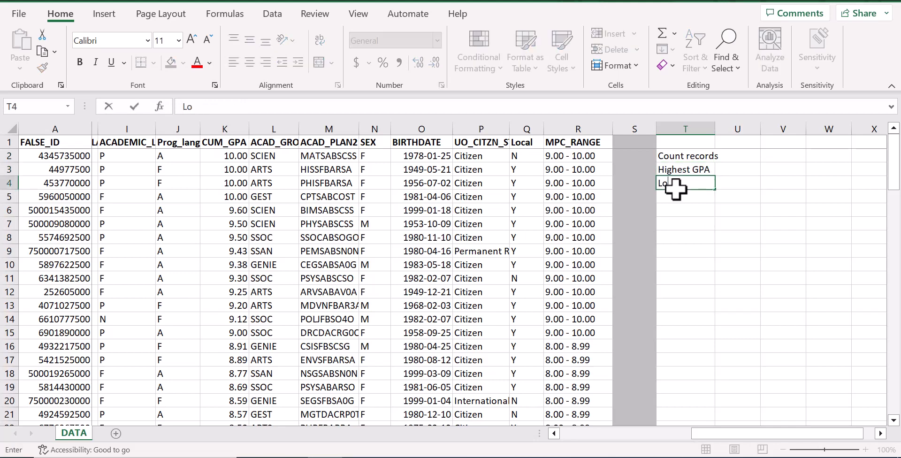
pyautogui.write('west GPA')
pyautogui.press('Return')
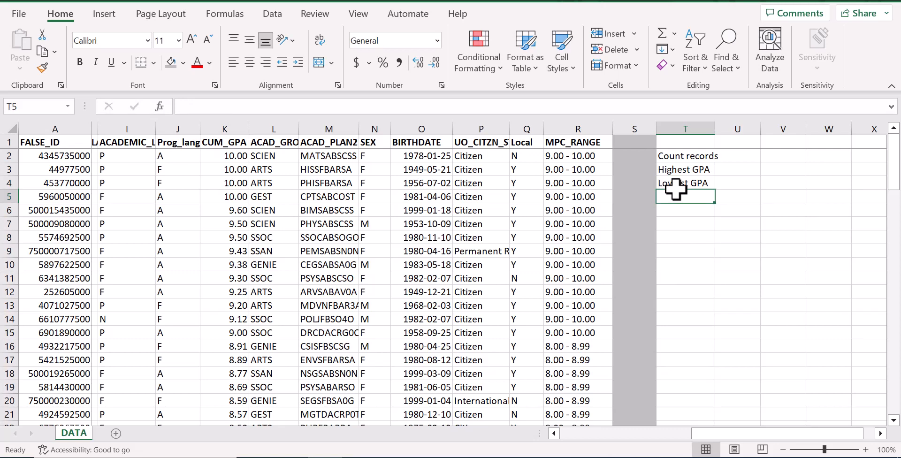
pyautogui.write('Mean')
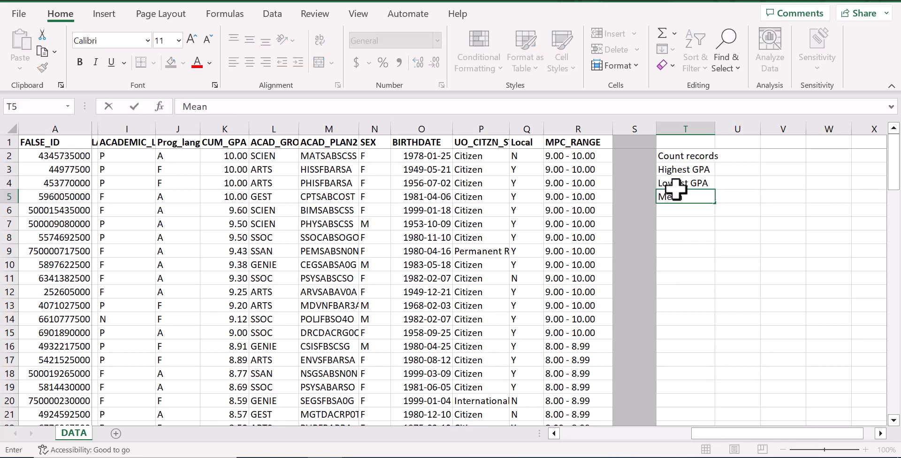
pyautogui.write(' GPA')
pyautogui.press('Return')
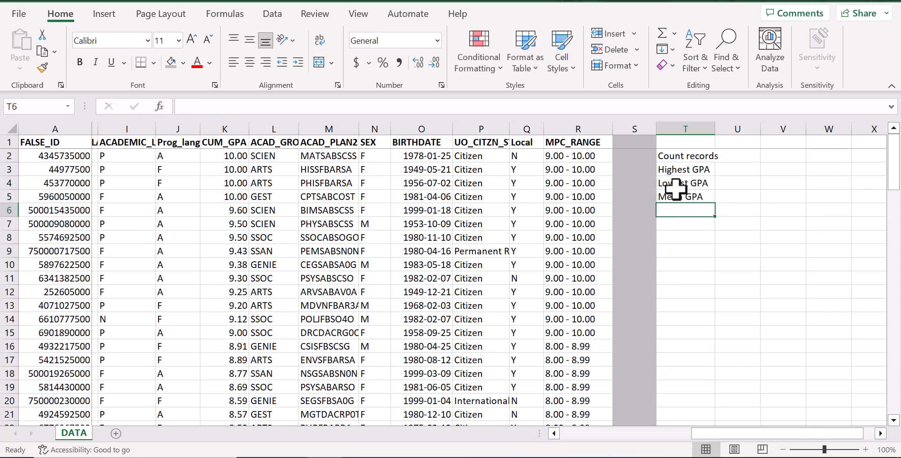
# - Enter the labels "Std Dev of Mean" in T6 and "Median GPA" in T7
pyautogui.write('Std De')
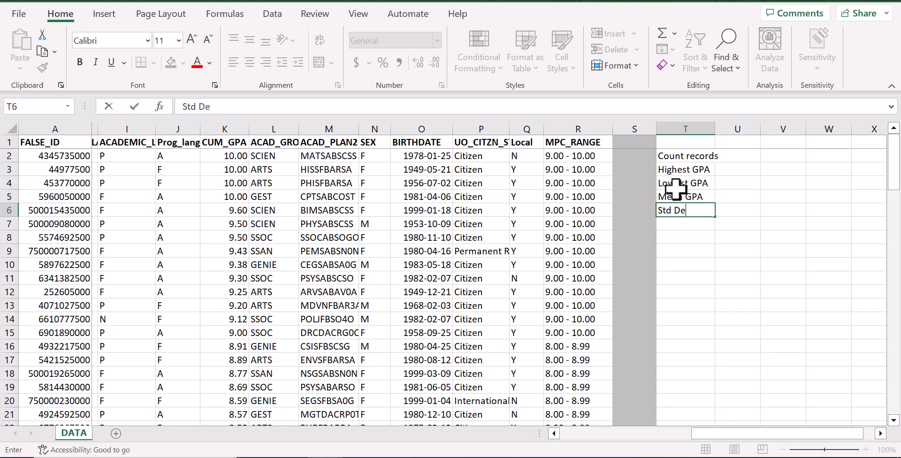
pyautogui.write('v of Mean')
pyautogui.press('Return')
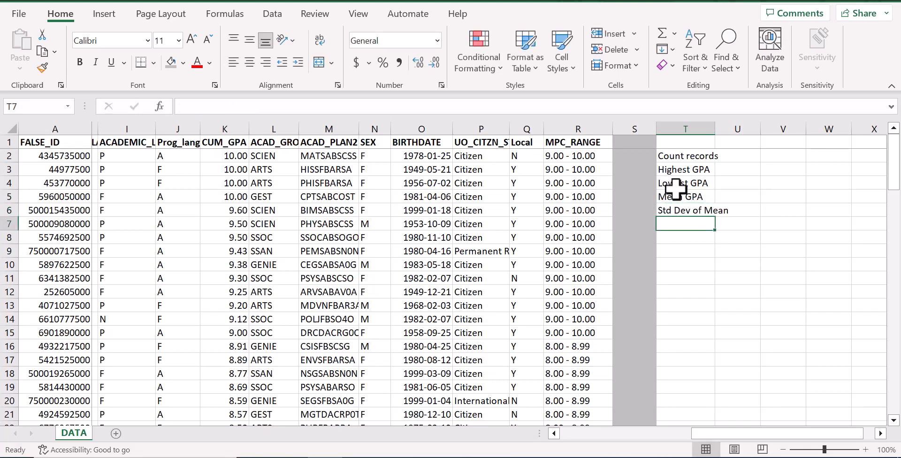
pyautogui.write('Median ')
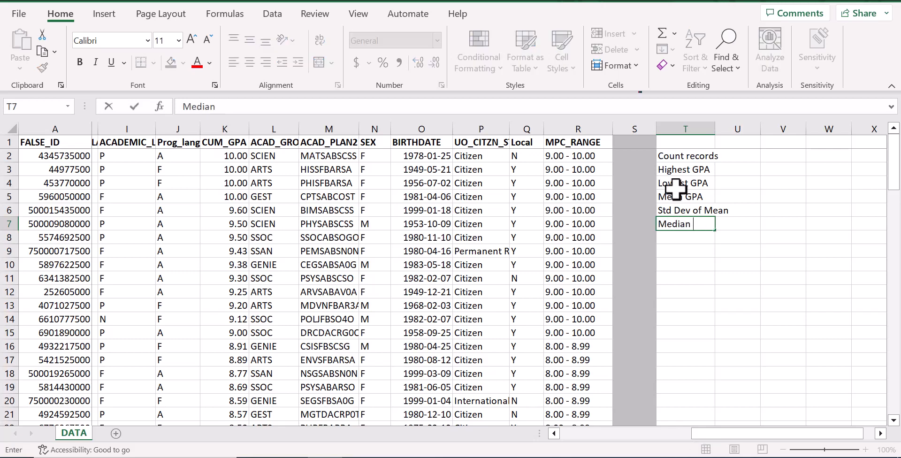
pyautogui.write('GPA')
pyautogui.press('Return')
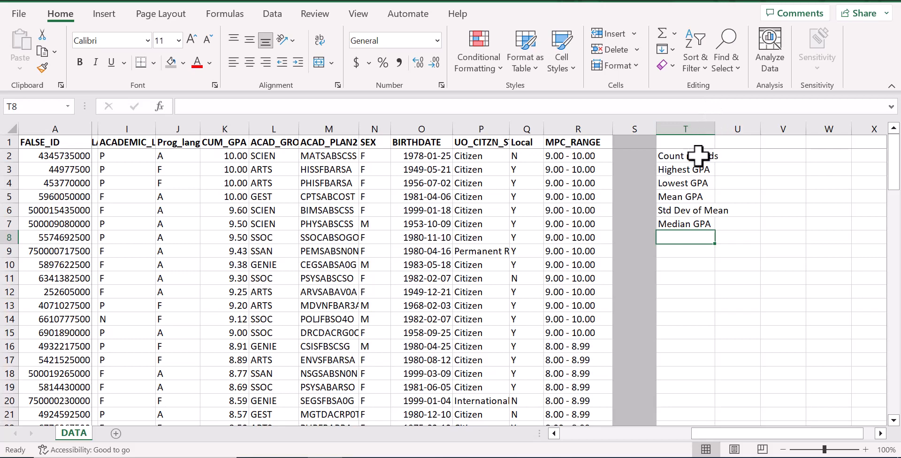
# - Format the labels in T2:T7 as bold red text and autofit column T to their width
pyautogui.moveTo(698, 155); pyautogui.dragTo(692, 219)
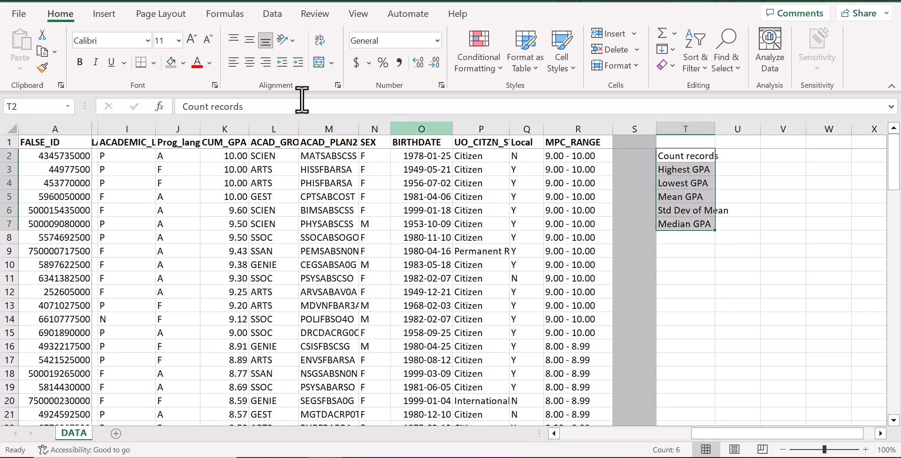
pyautogui.click(197, 62)
pyautogui.click(81, 62)
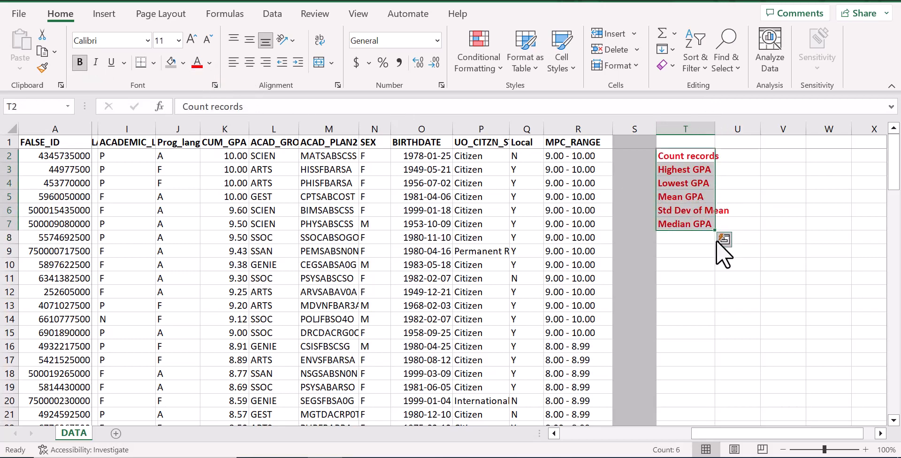
pyautogui.click(693, 240)
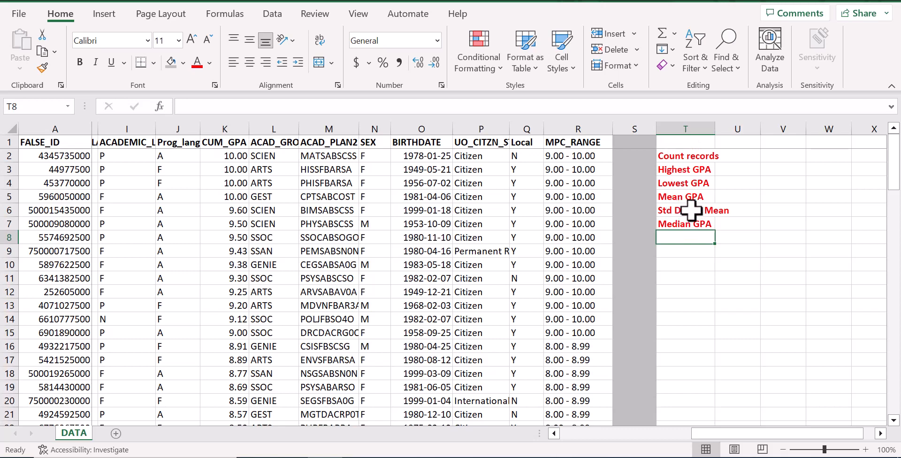
pyautogui.doubleClick(714, 128)
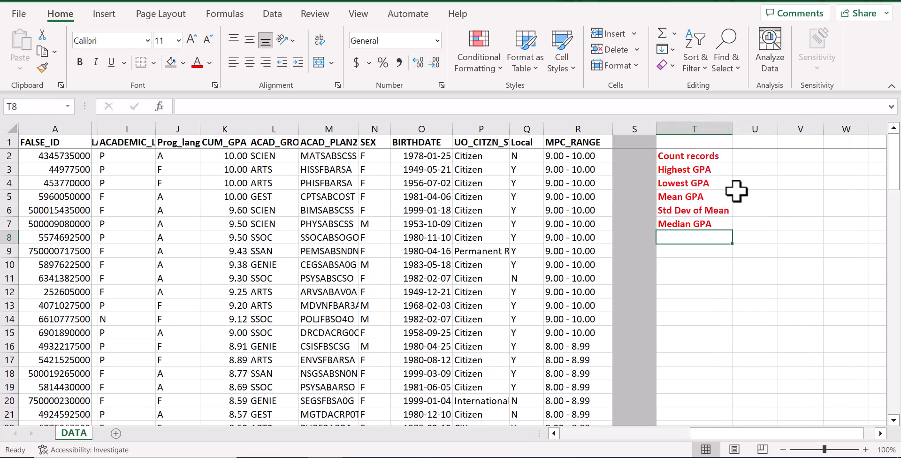
# - Enter a COUNT formula over the CUM_GPA values K2:K101 in U2, beside "Count records"
pyautogui.click(754, 156)
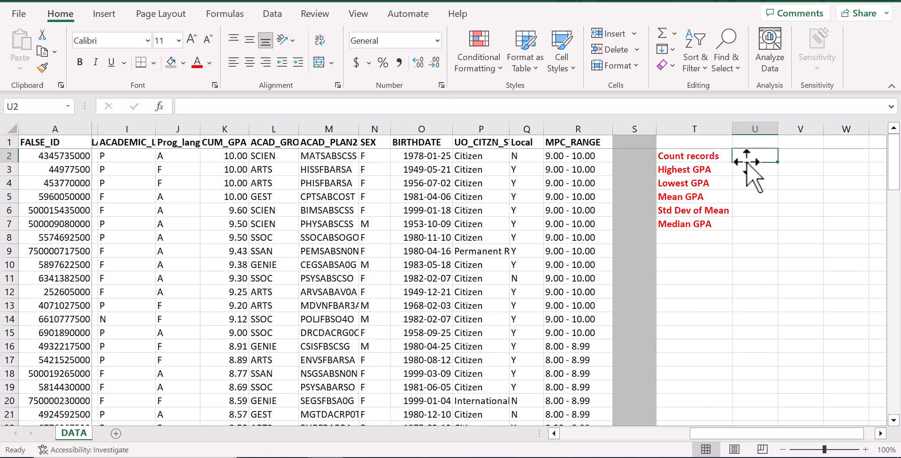
pyautogui.write('=')
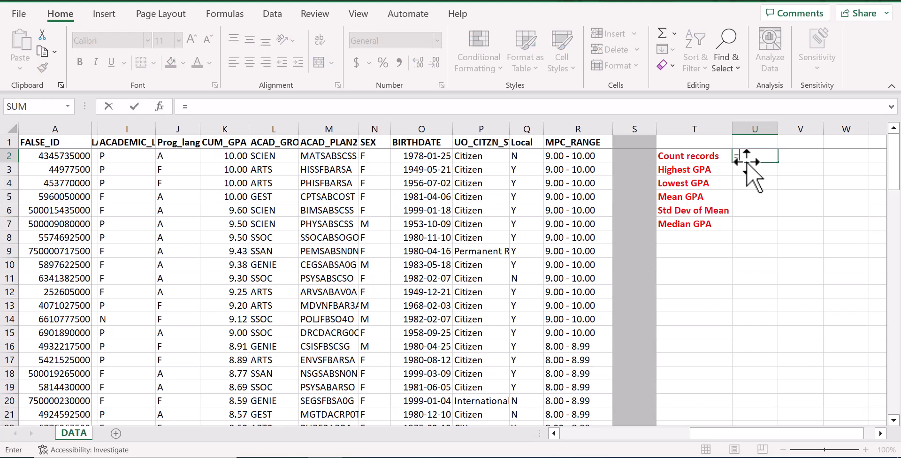
pyautogui.write('count')
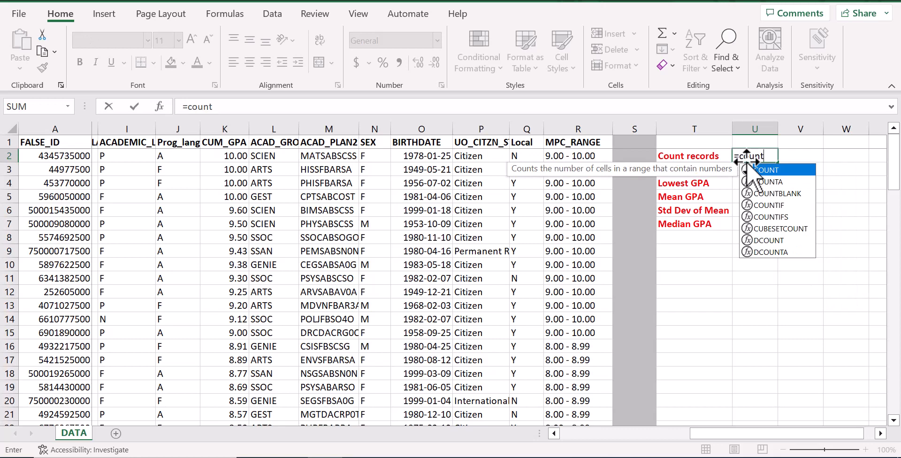
pyautogui.write('(')
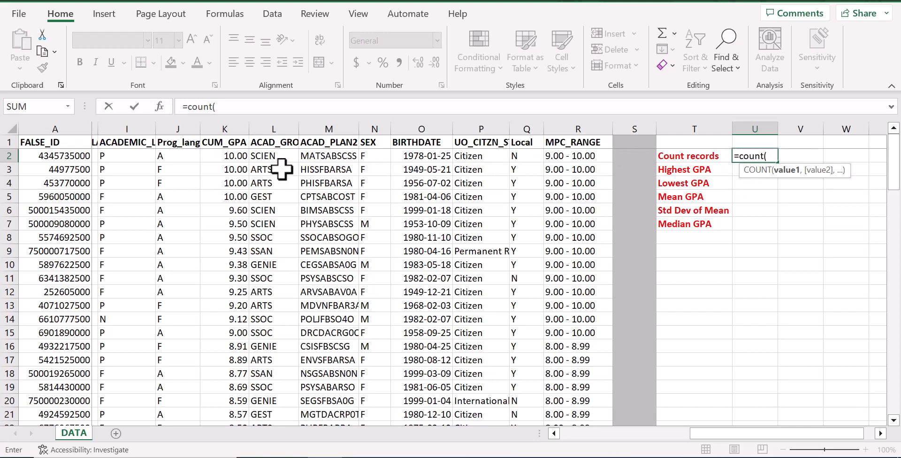
pyautogui.click(220, 157)
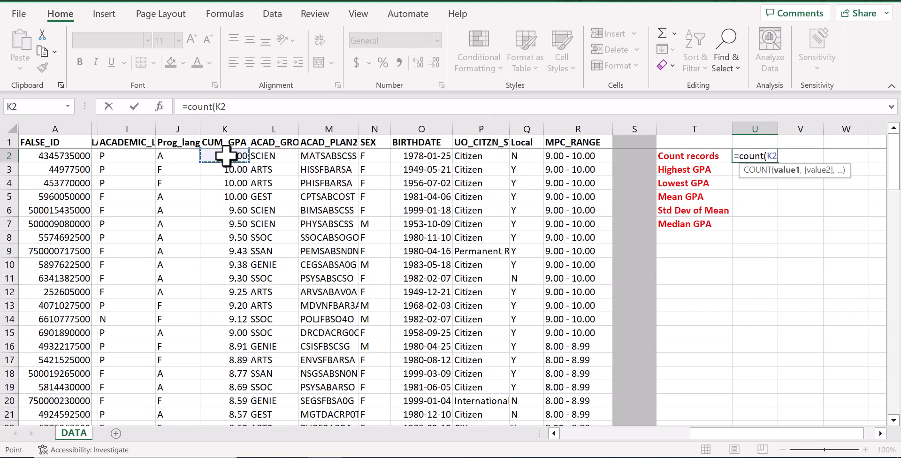
pyautogui.hotkey('ctrl', 'shift', 'Down')
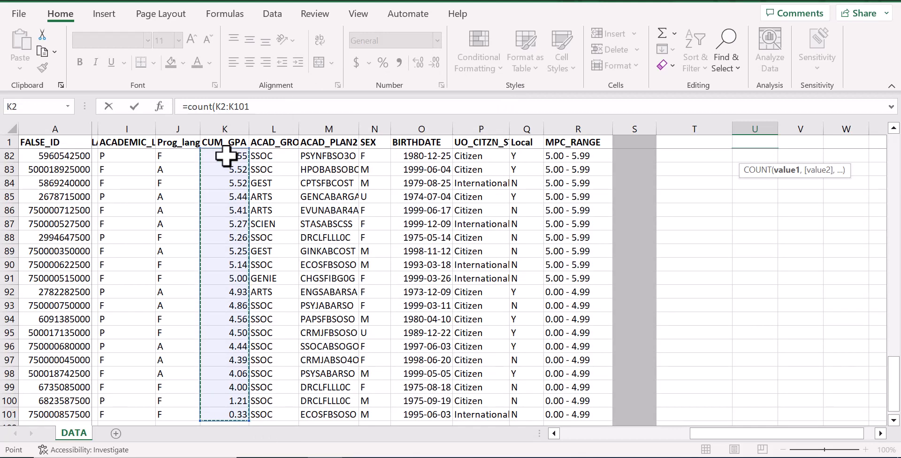
pyautogui.write(')')
pyautogui.press('Return')
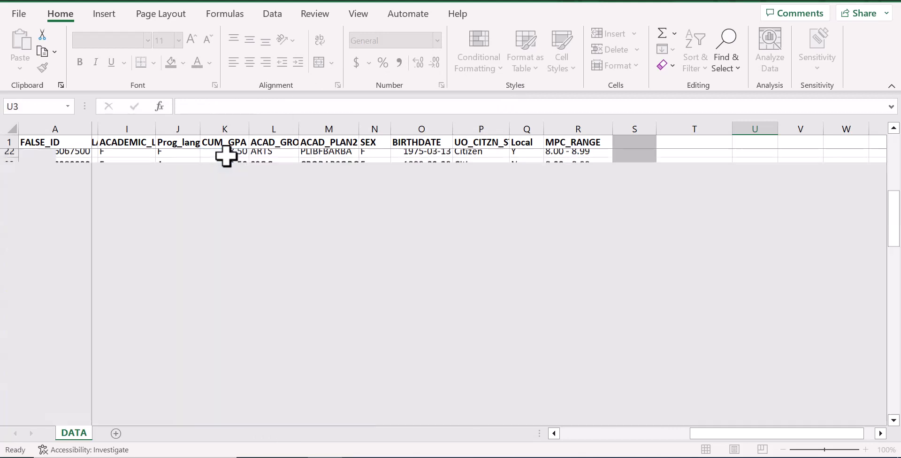
pyautogui.scroll(1, 763, 278)
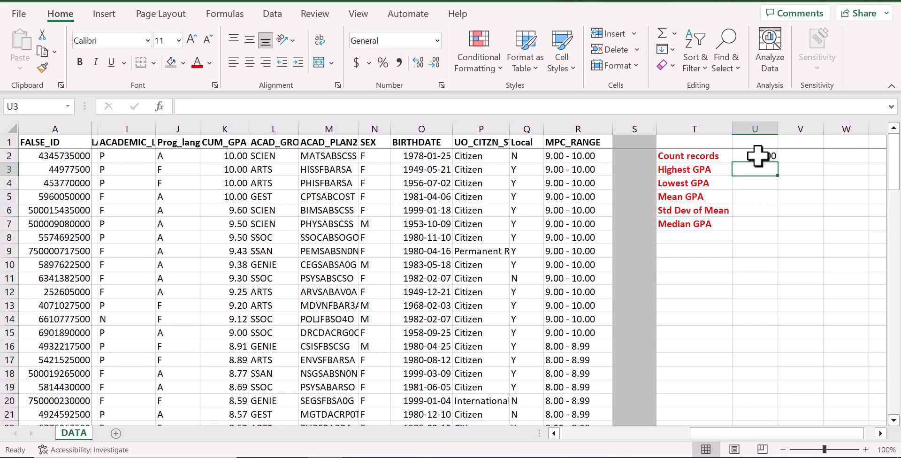
# - Make the range in the U2 COUNT formula absolute as $K$2:$K$101
pyautogui.click(757, 155)
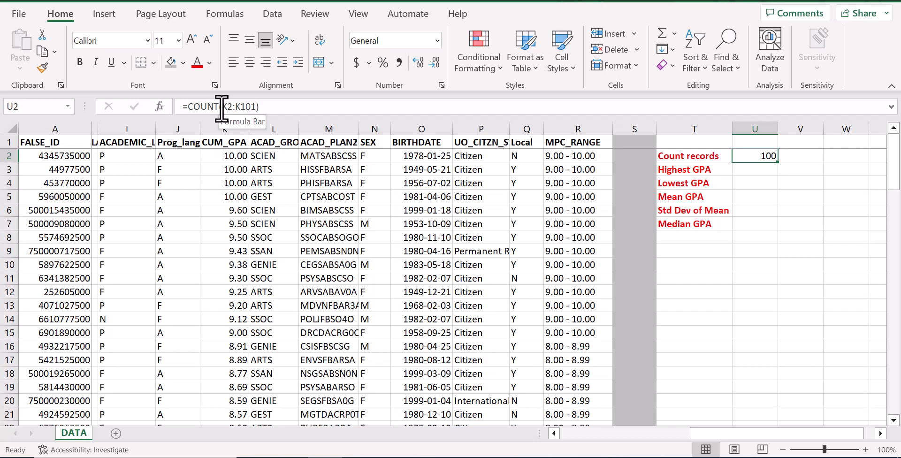
pyautogui.moveTo(222, 107); pyautogui.dragTo(256, 107)
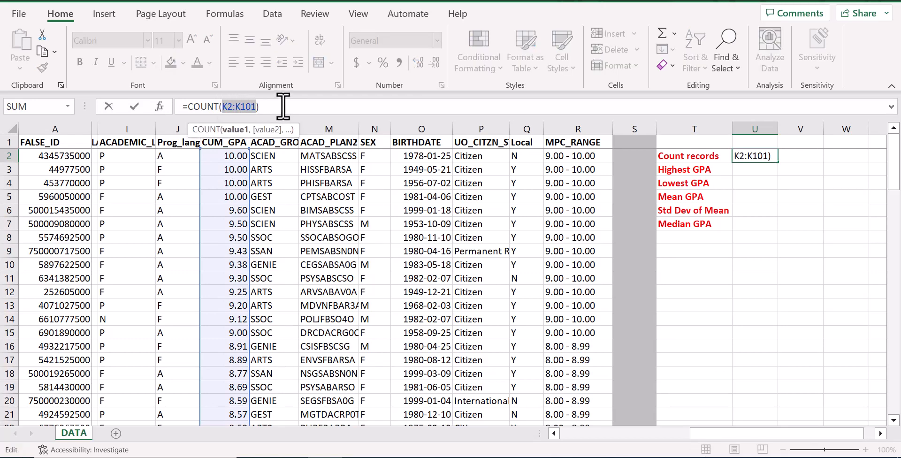
pyautogui.press('F4')
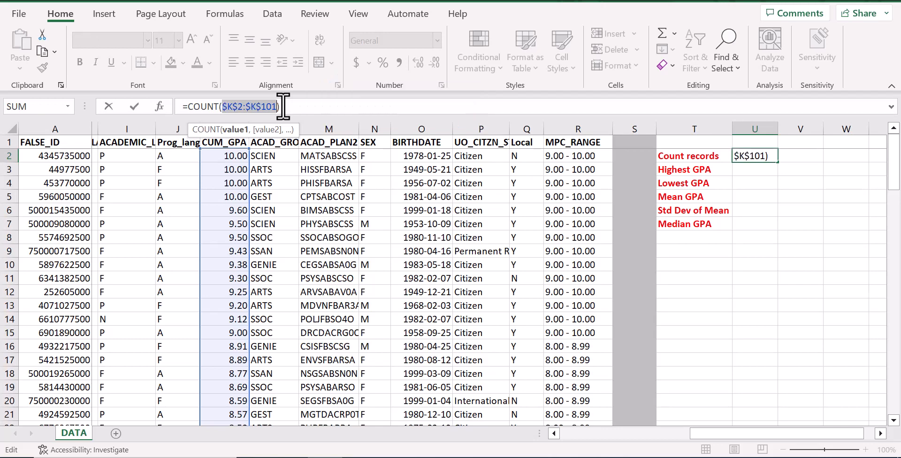
pyautogui.press('Return')
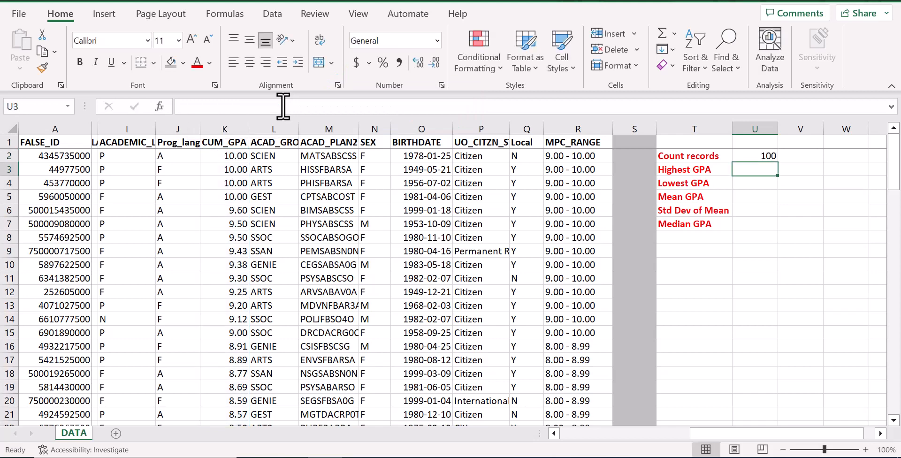
# - Copy the COUNT formula from U2 down through U7 and check the copied formula in U7
pyautogui.click(756, 156)
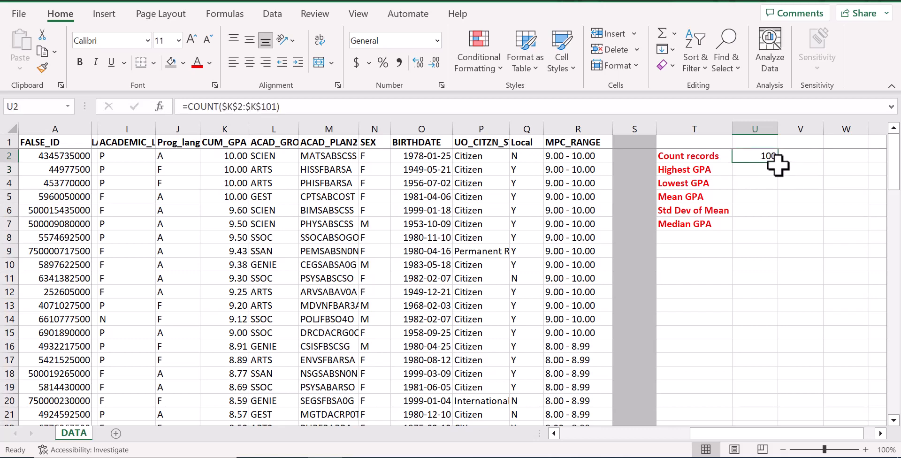
pyautogui.moveTo(776, 163); pyautogui.dragTo(773, 230)
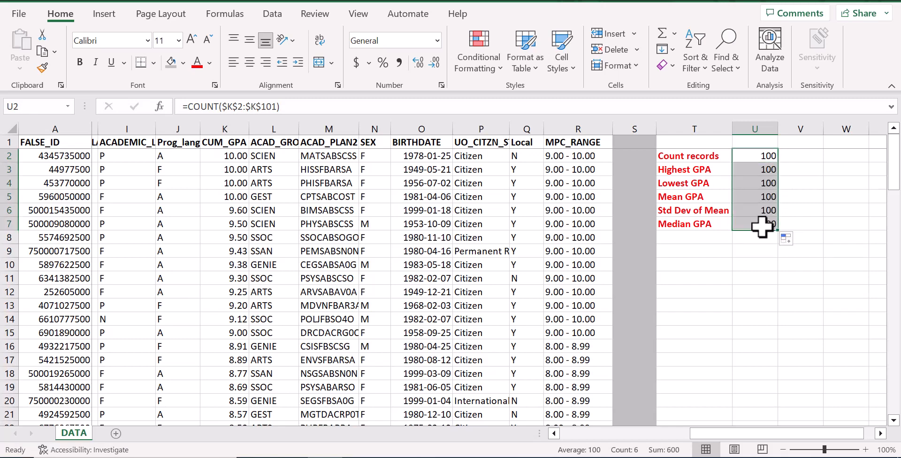
pyautogui.click(761, 226)
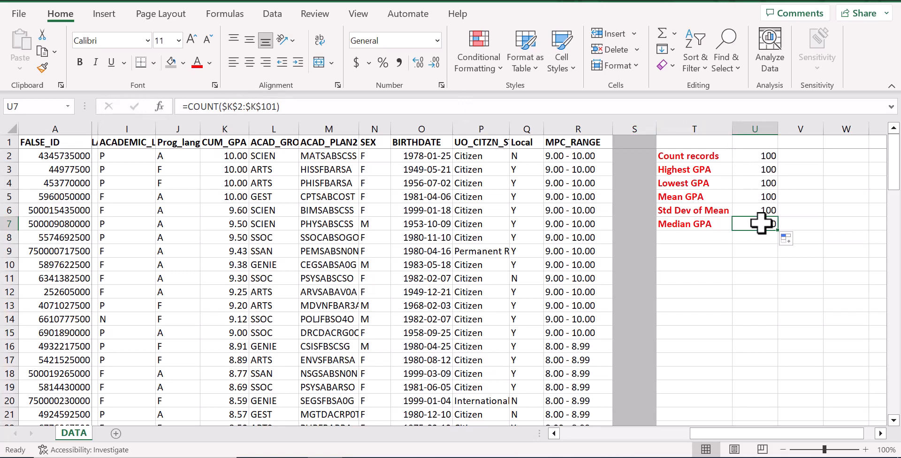
# - Replace COUNT with MAX in the Highest GPA formula in U3 and with MIN in the Lowest GPA formula in U4
pyautogui.click(760, 171)
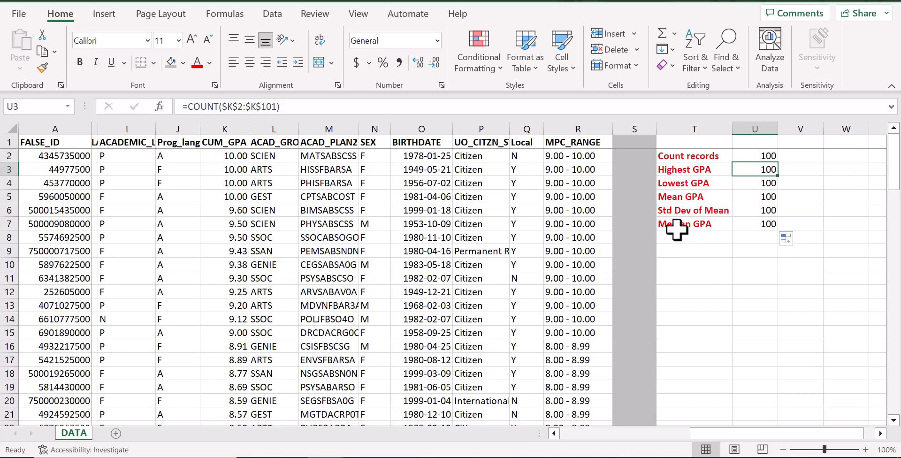
pyautogui.doubleClick(202, 106)
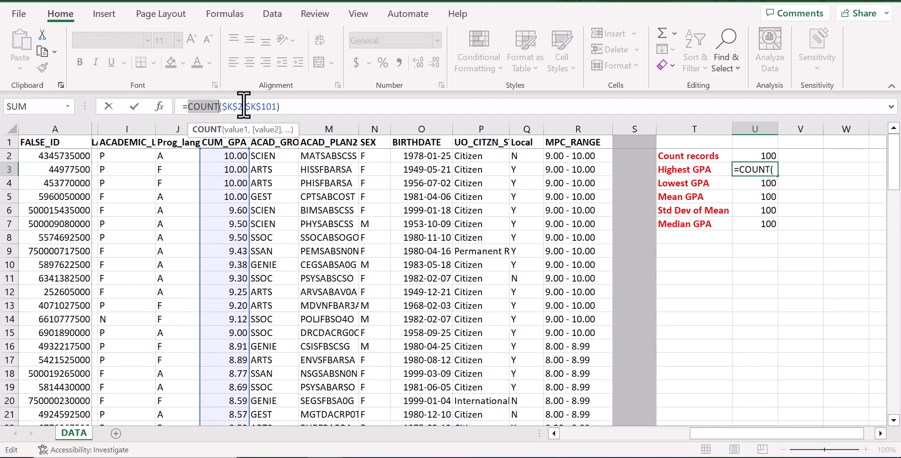
pyautogui.write('MAX')
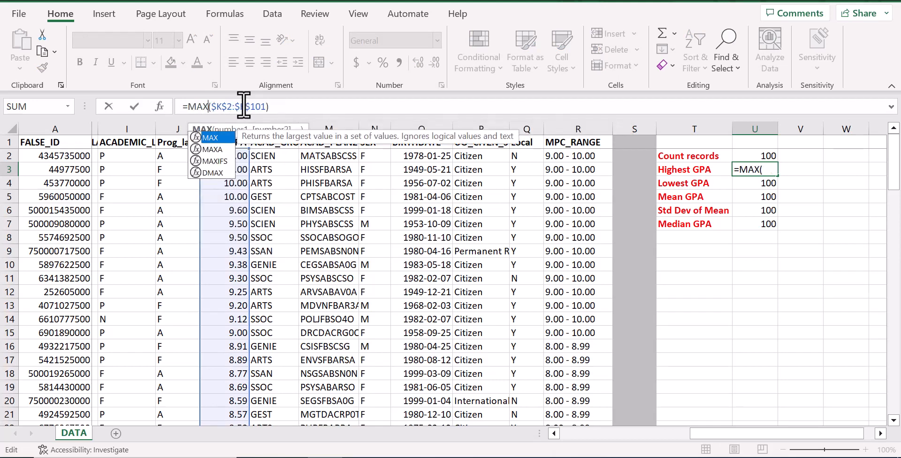
pyautogui.press('Return')
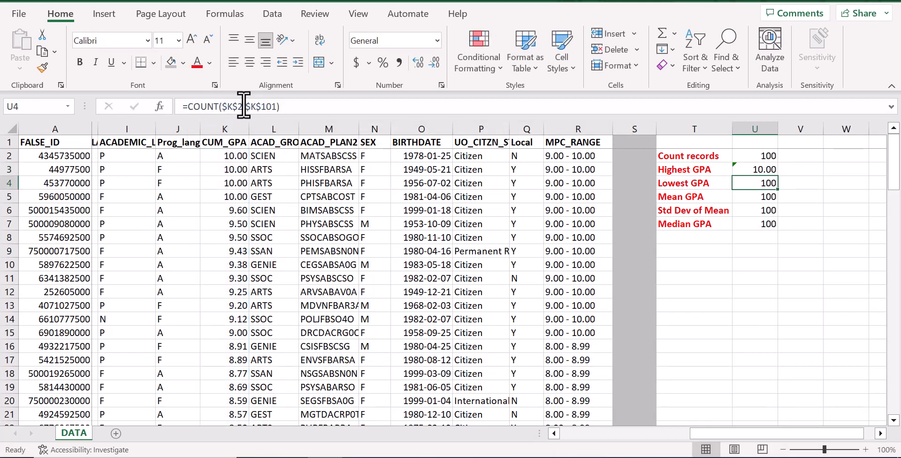
pyautogui.doubleClick(199, 106)
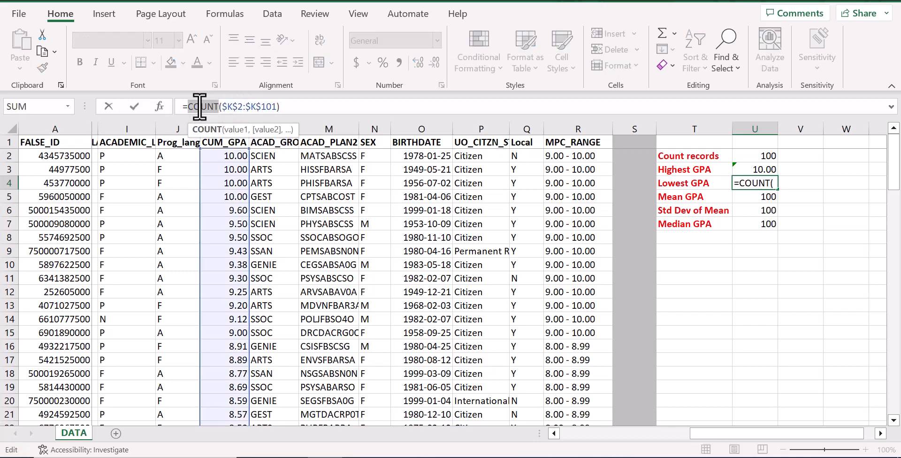
pyautogui.write('MIN')
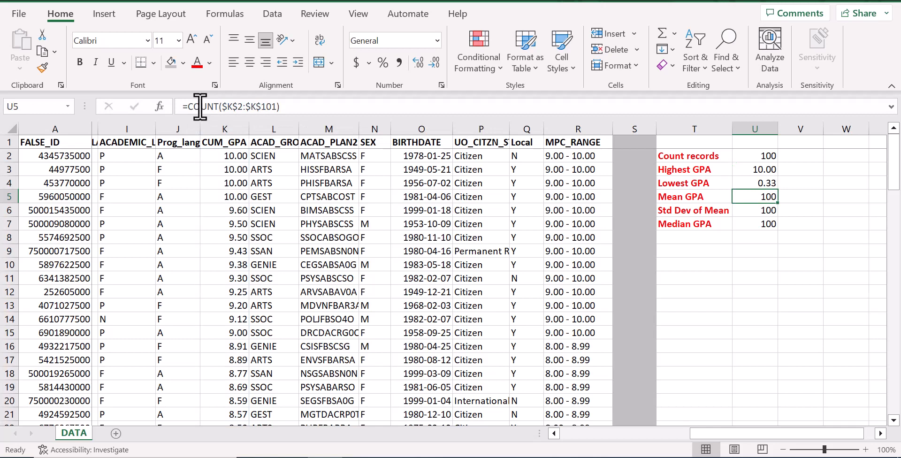
# - Replace COUNT with AVERAGE in the Mean GPA formula in U5 and with STDEV in the Std Dev of Mean formula in U6
pyautogui.doubleClick(201, 106)
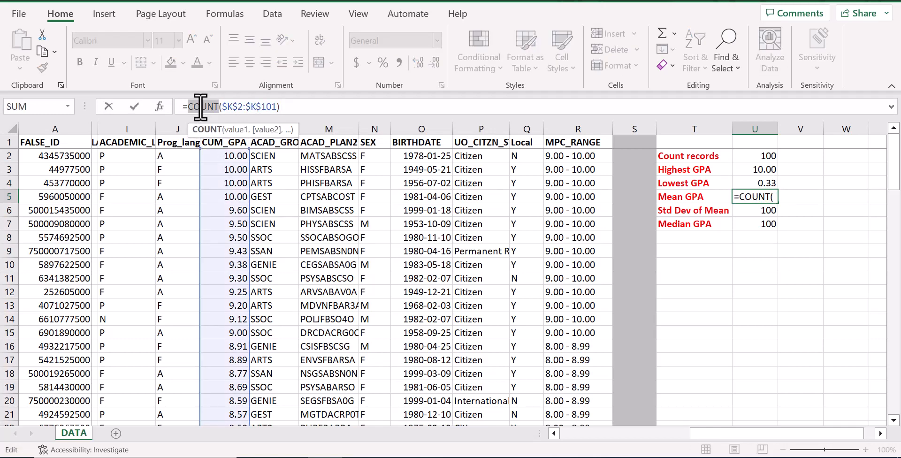
pyautogui.write('AVERAG')
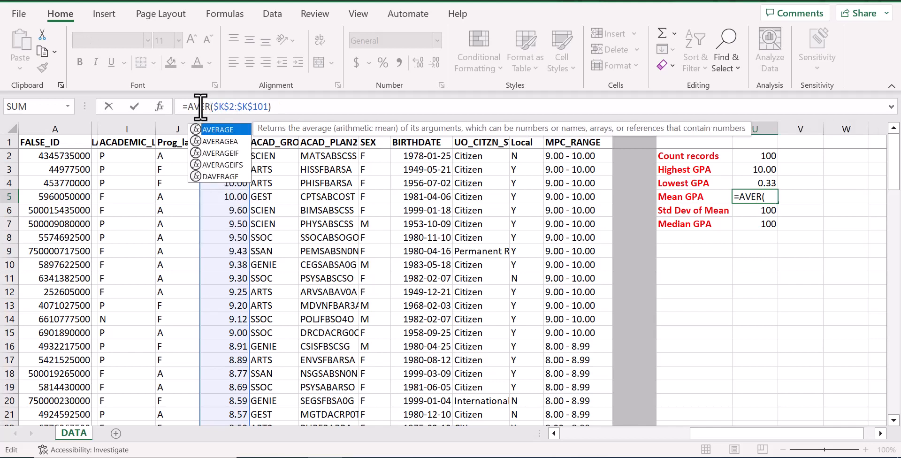
pyautogui.write('E')
pyautogui.press('Return')
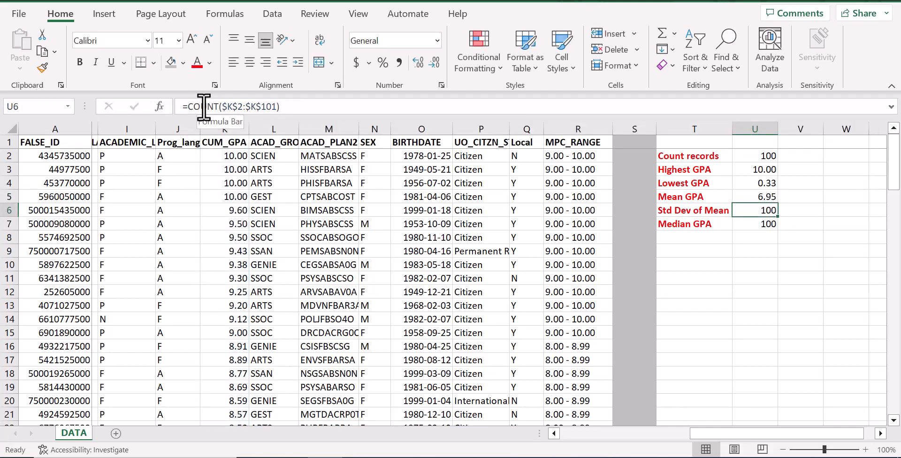
pyautogui.doubleClick(203, 107)
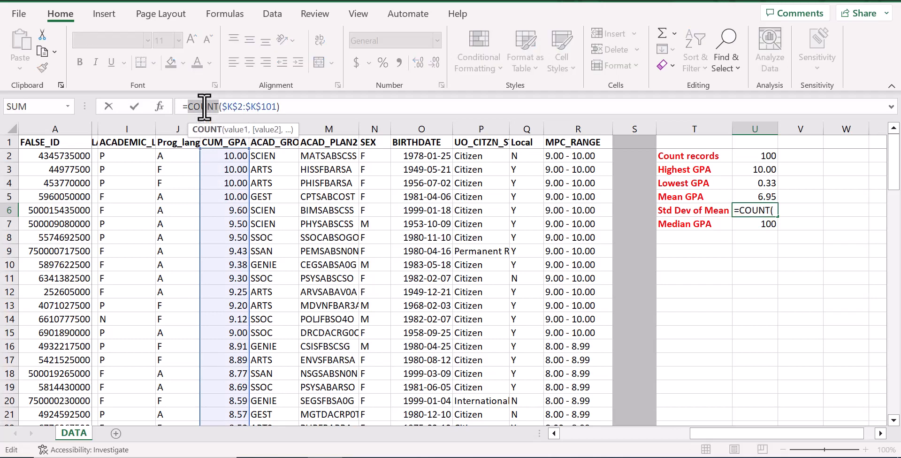
pyautogui.write('STDEV')
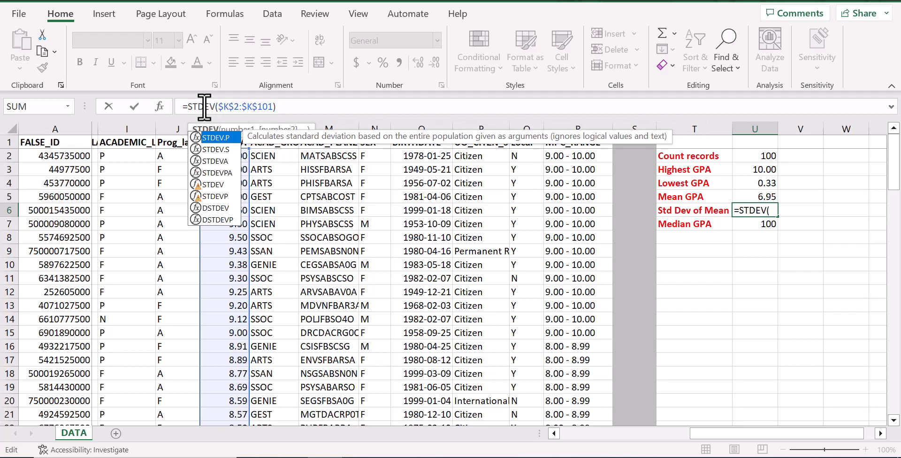
pyautogui.press('Return')
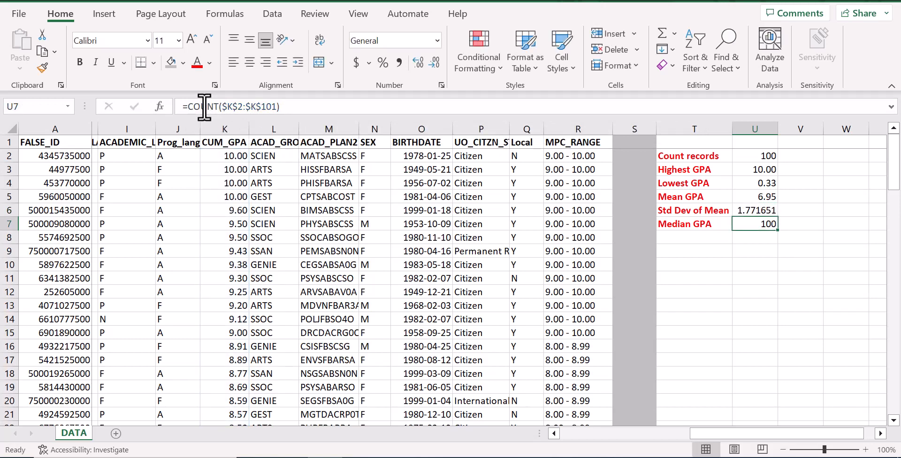
# - Replace COUNT with MEDIAN in the Median GPA formula in U7 and apply the two-decimal Number format to the standard deviation in U6
pyautogui.doubleClick(205, 107)
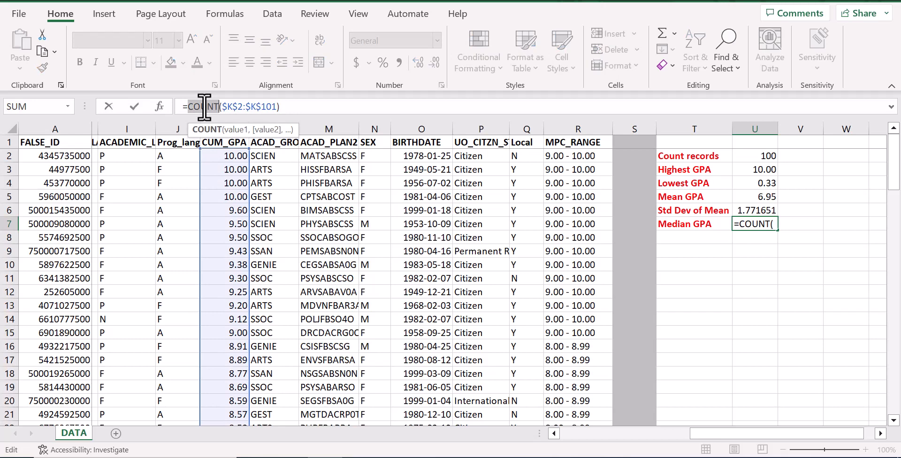
pyautogui.write('MEDIAN')
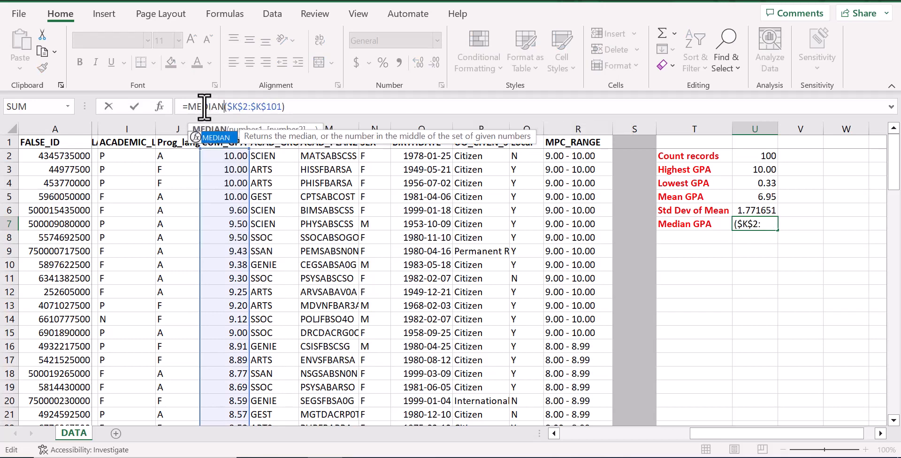
pyautogui.press('Return')
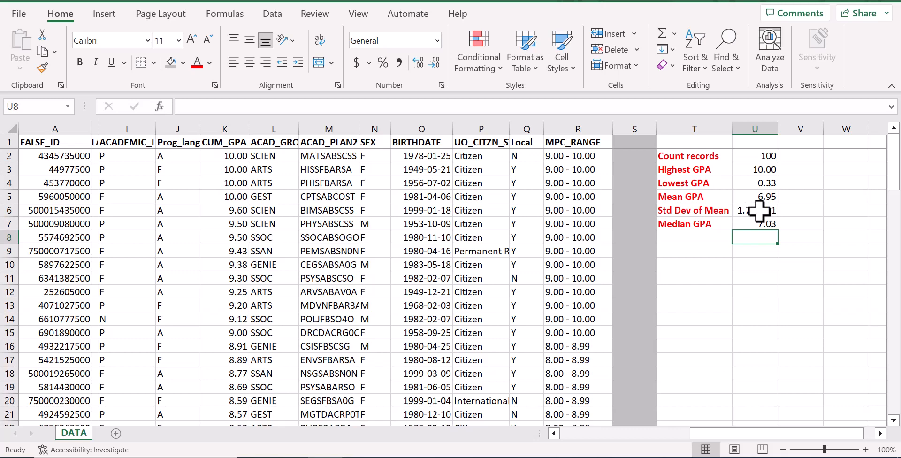
pyautogui.click(758, 211)
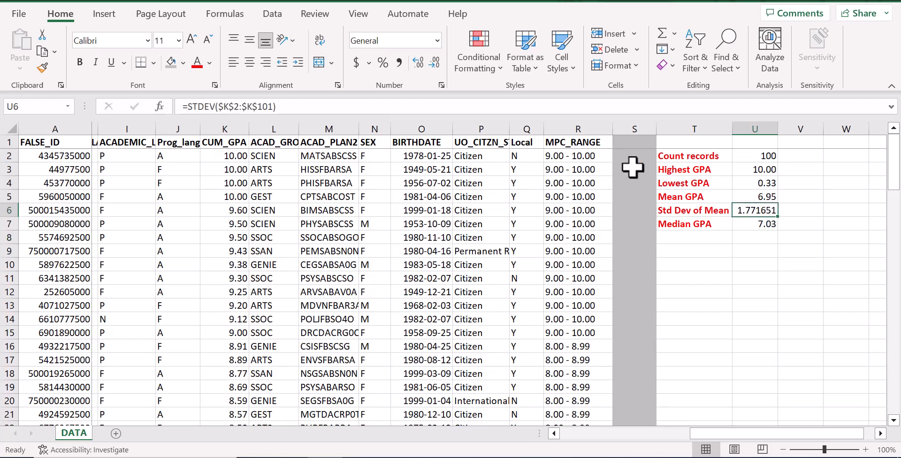
pyautogui.click(433, 60)
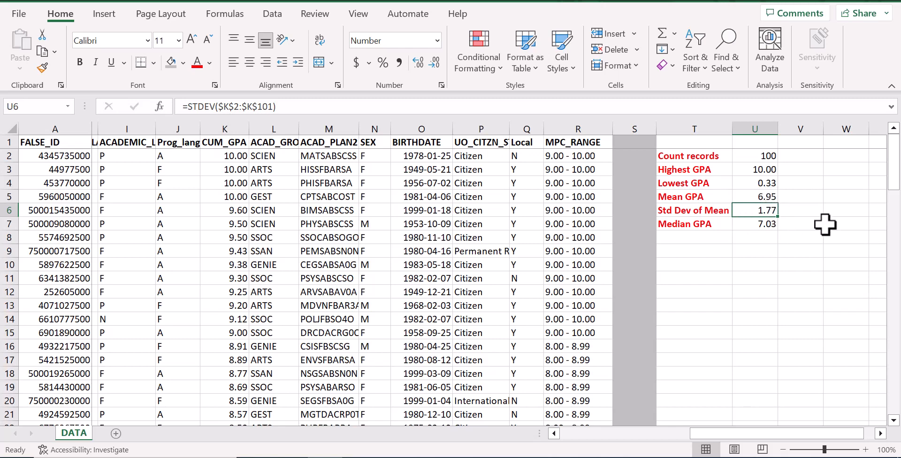
# - Apply the Output cell style to the calculated statistics in U2:U7
pyautogui.moveTo(763, 157); pyautogui.dragTo(761, 221)
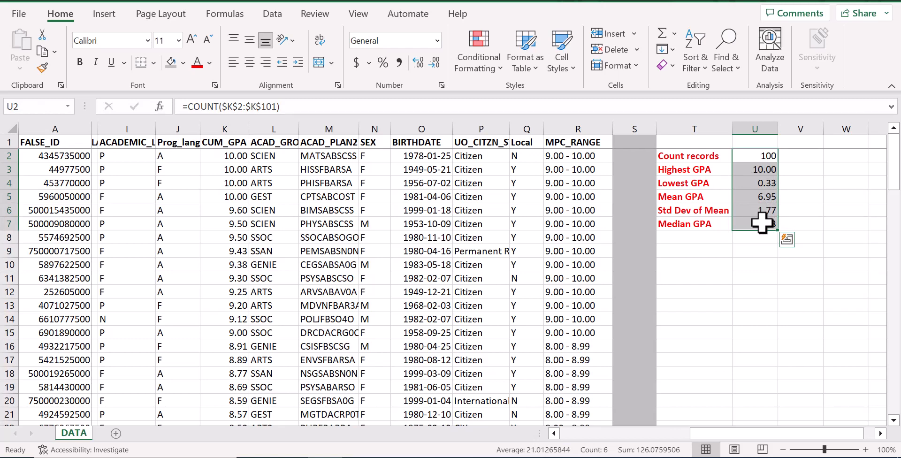
pyautogui.click(571, 56)
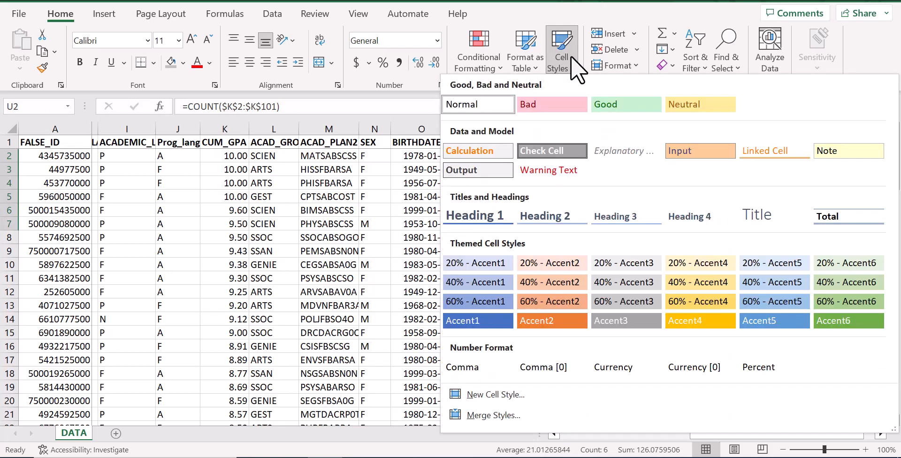
pyautogui.click(504, 171)
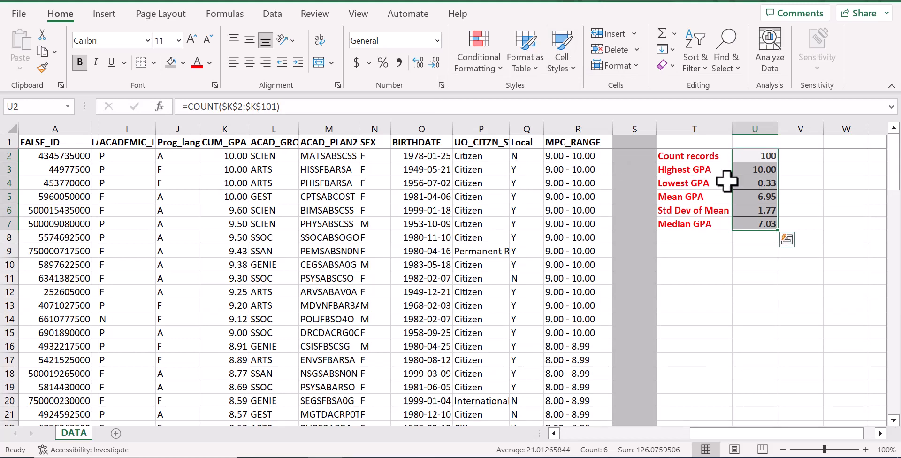
pyautogui.click(757, 240)
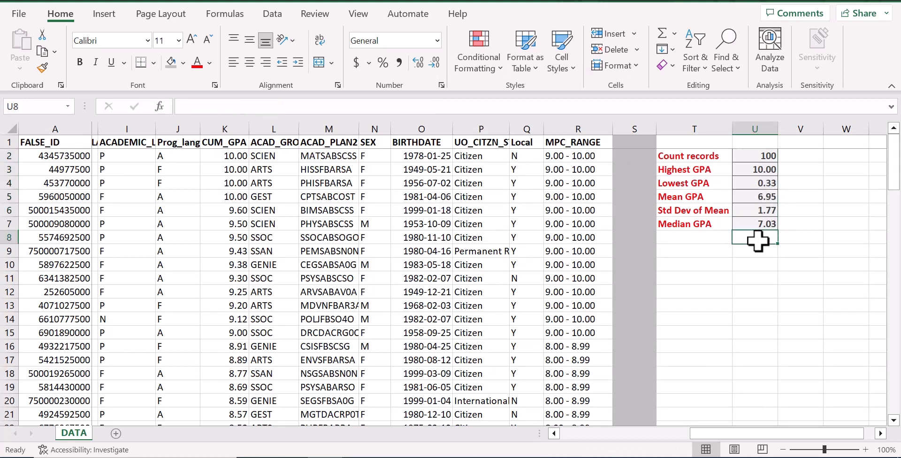